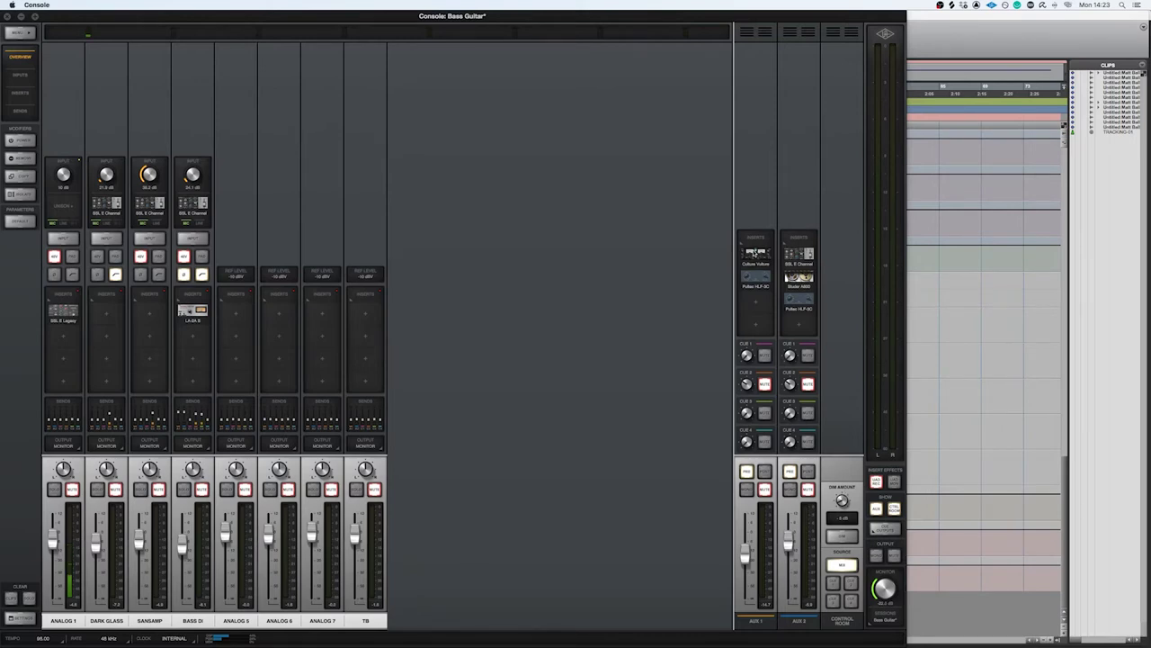
Bring the Pro Tools Bass Tracking edit window in front of the Console mixer.
click(997, 63)
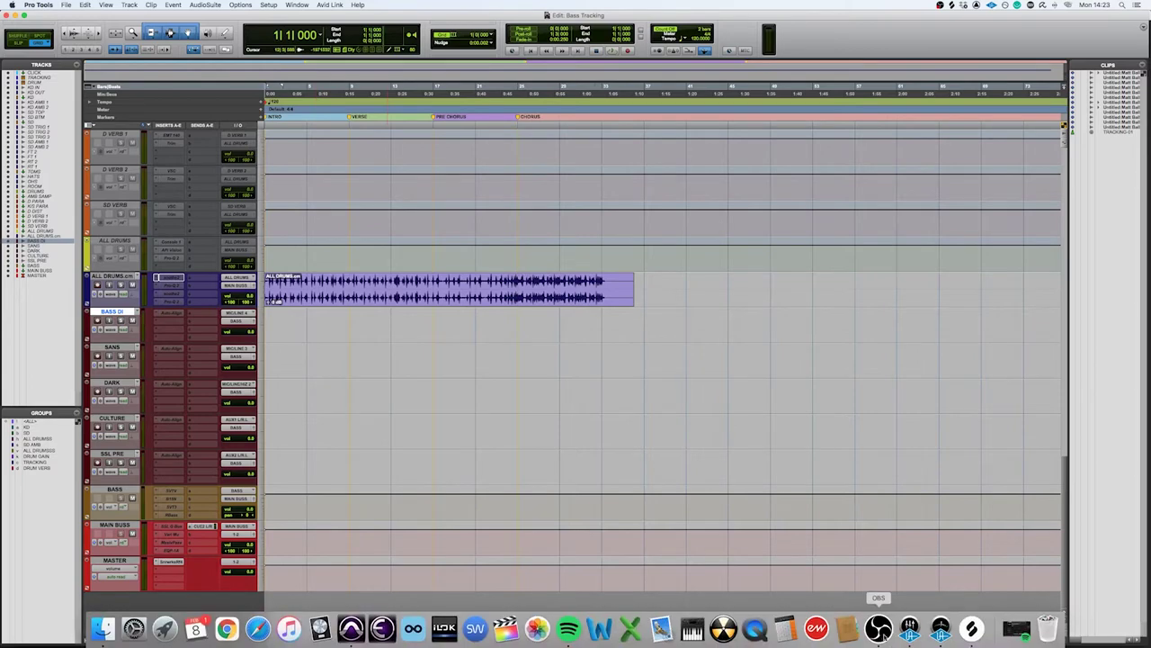
Bring the Universal Audio Console mixer back in front of Pro Tools from the Dock.
click(909, 627)
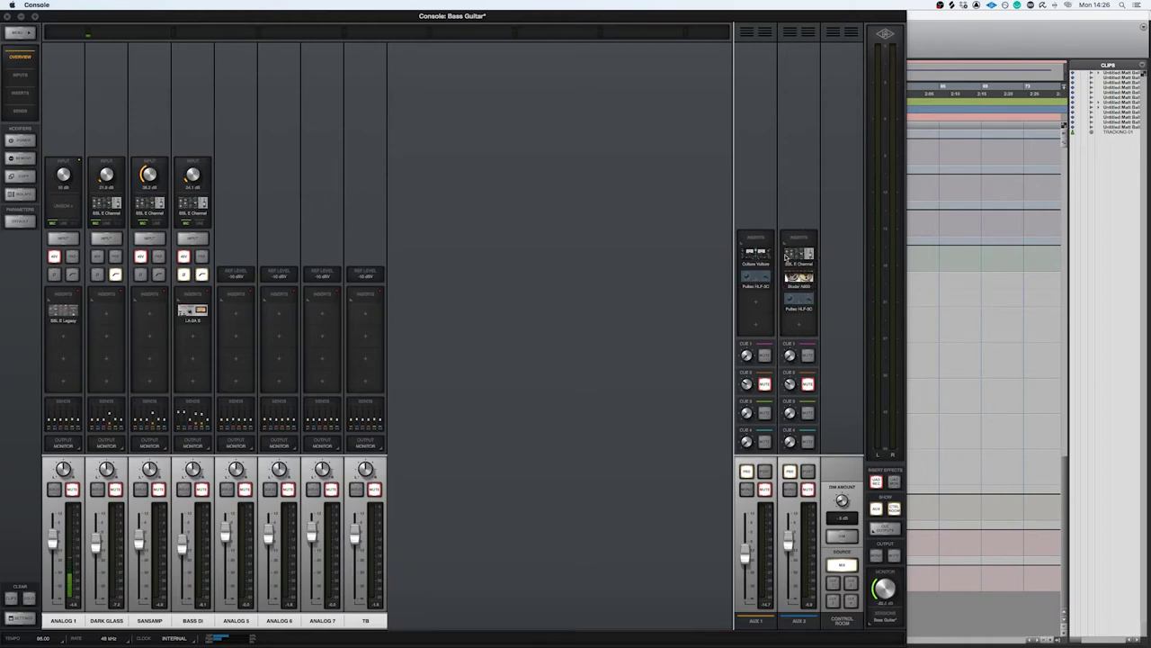
mouse_move(777, 267)
click(926, 34)
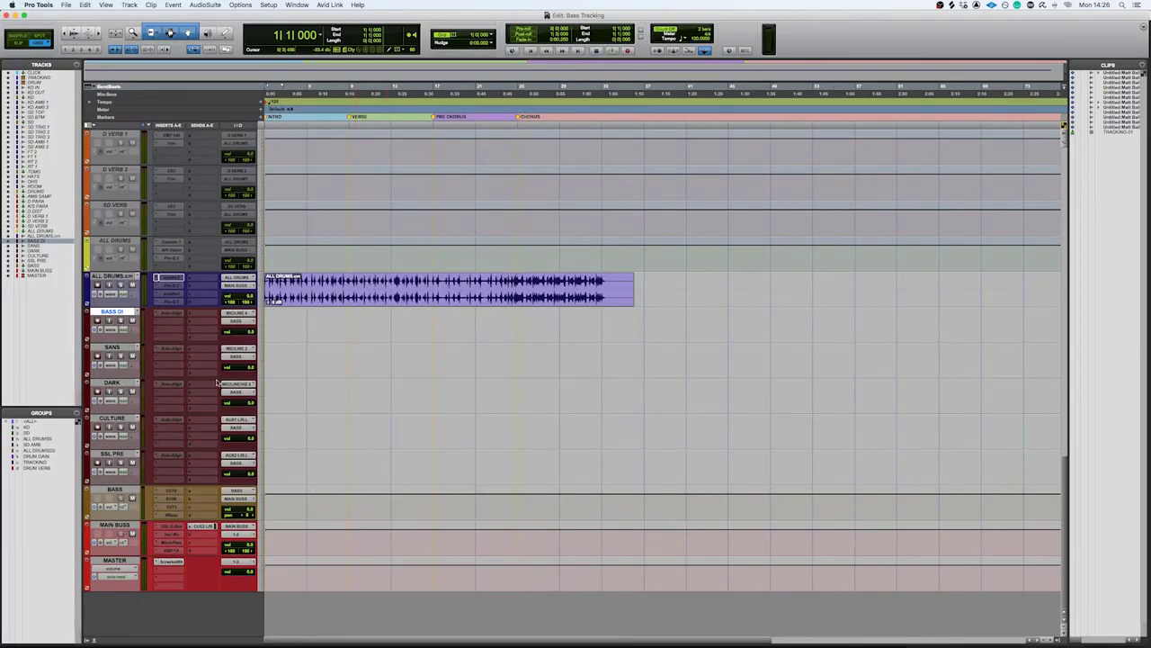
click(360, 625)
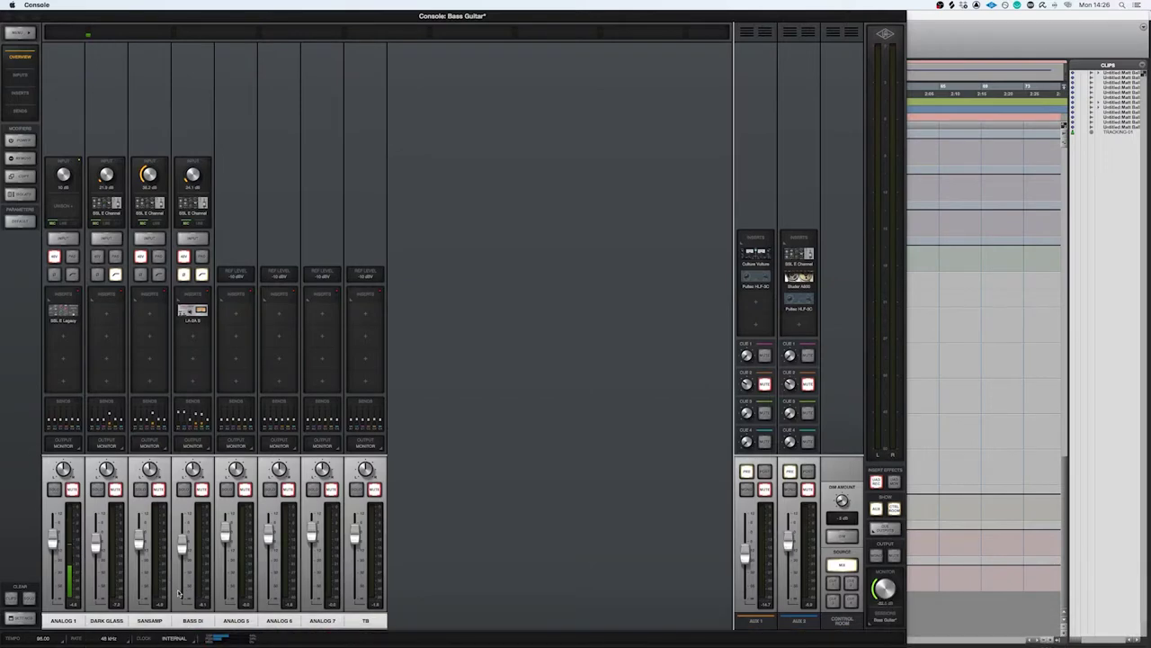
click(192, 620)
click(271, 571)
click(202, 203)
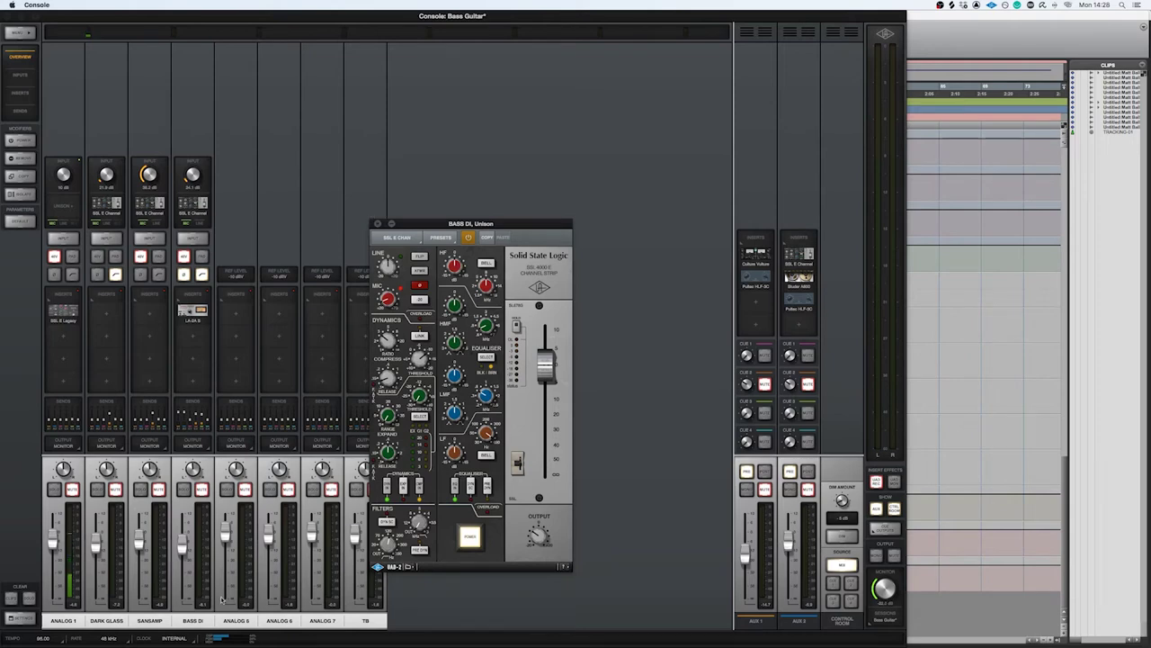
click(378, 223)
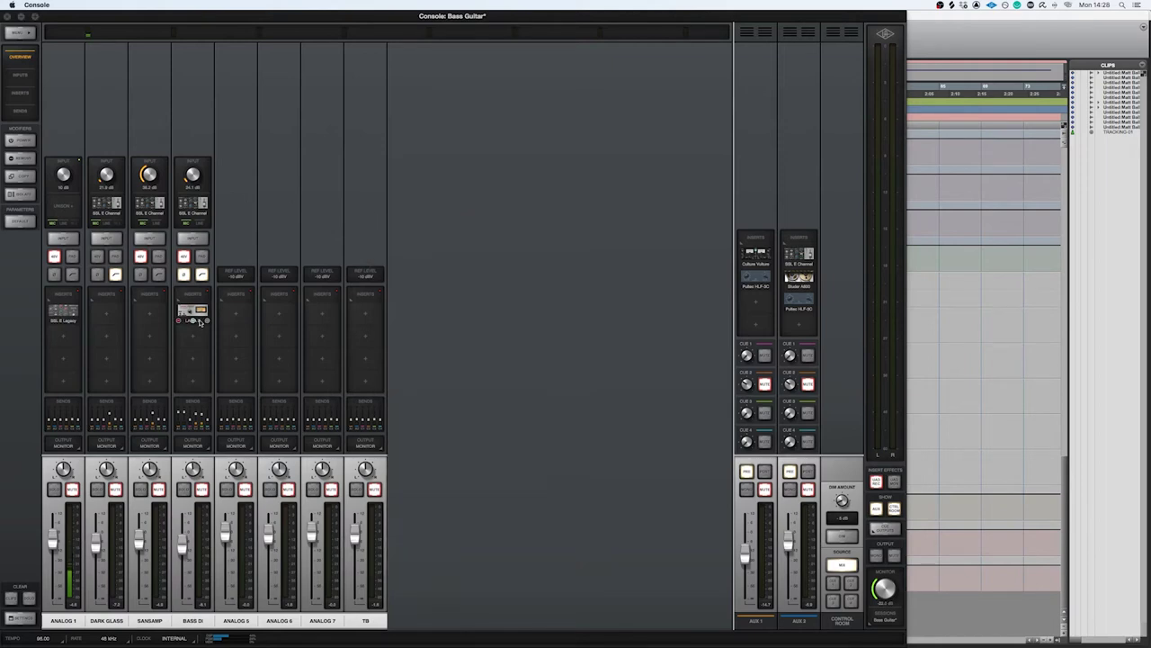
Open the LA-2A compressor on BASS DI, then switch to the Pro Tools session.
click(192, 310)
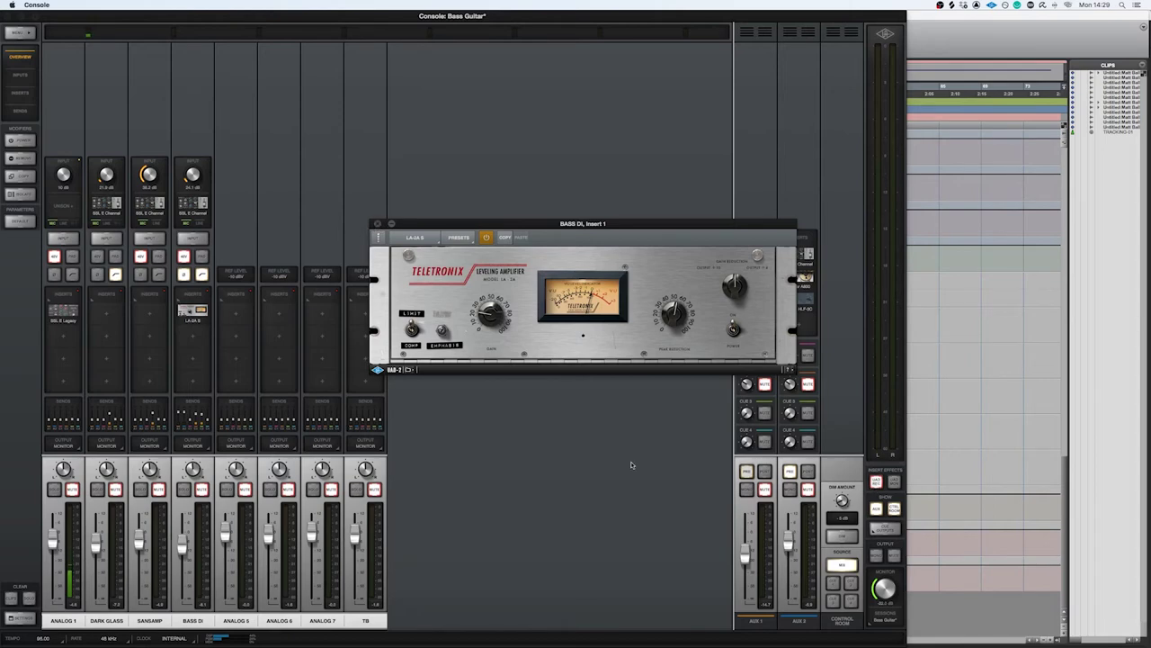
click(935, 38)
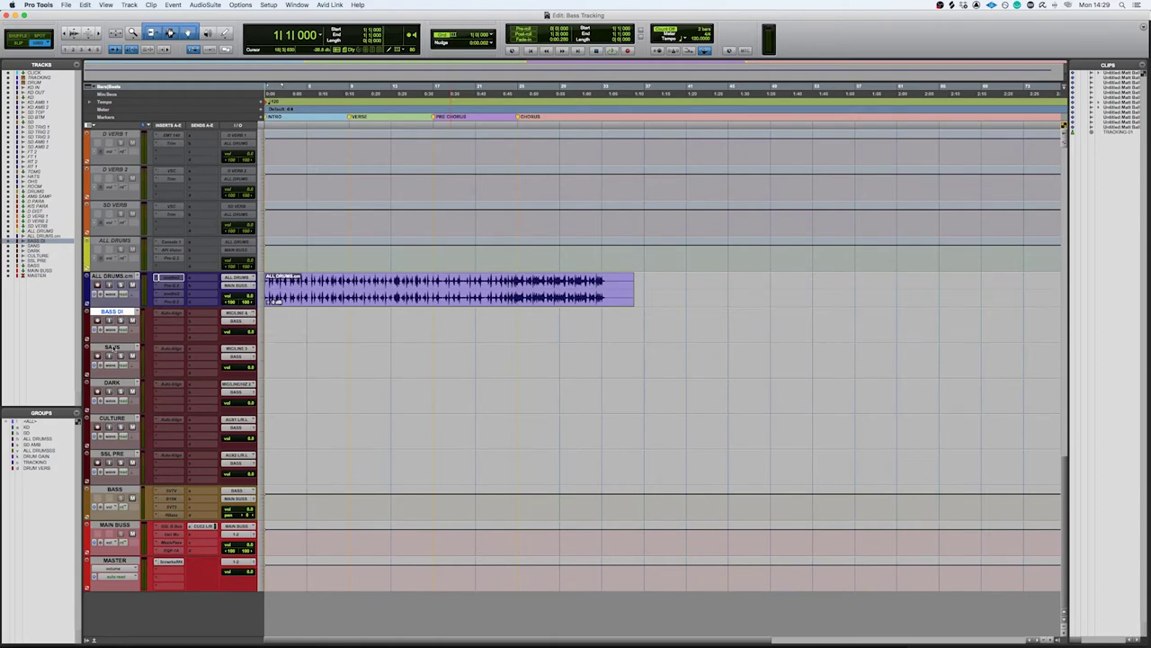
Select the BASS DI track in the Pro Tools session.
click(112, 418)
click(116, 490)
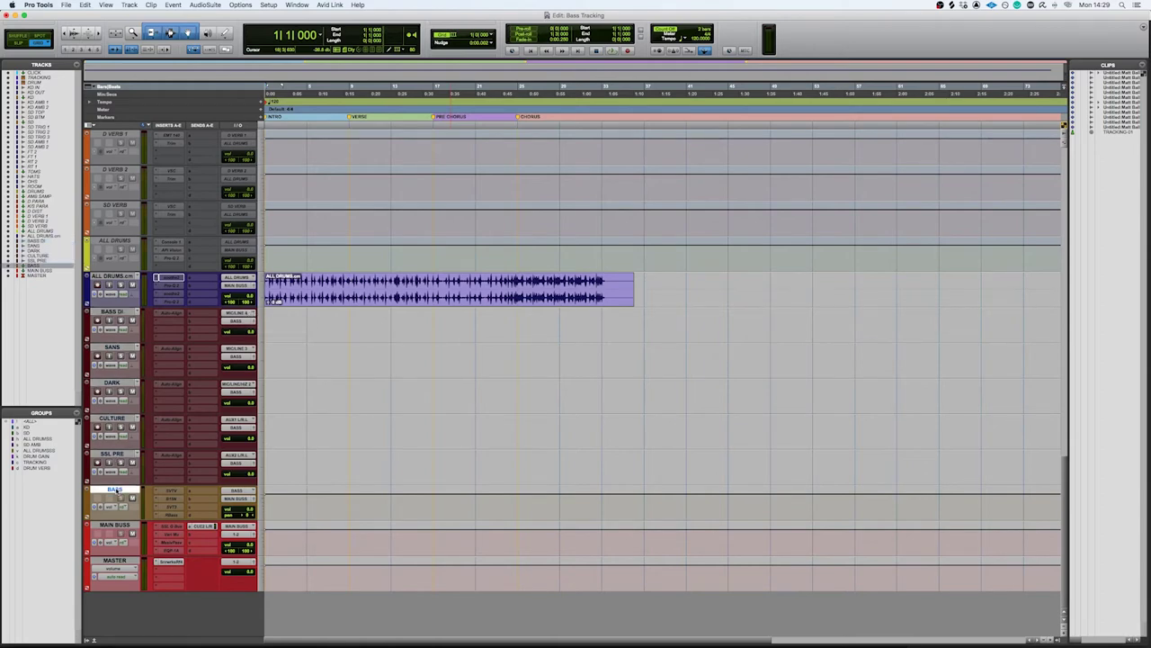
click(111, 311)
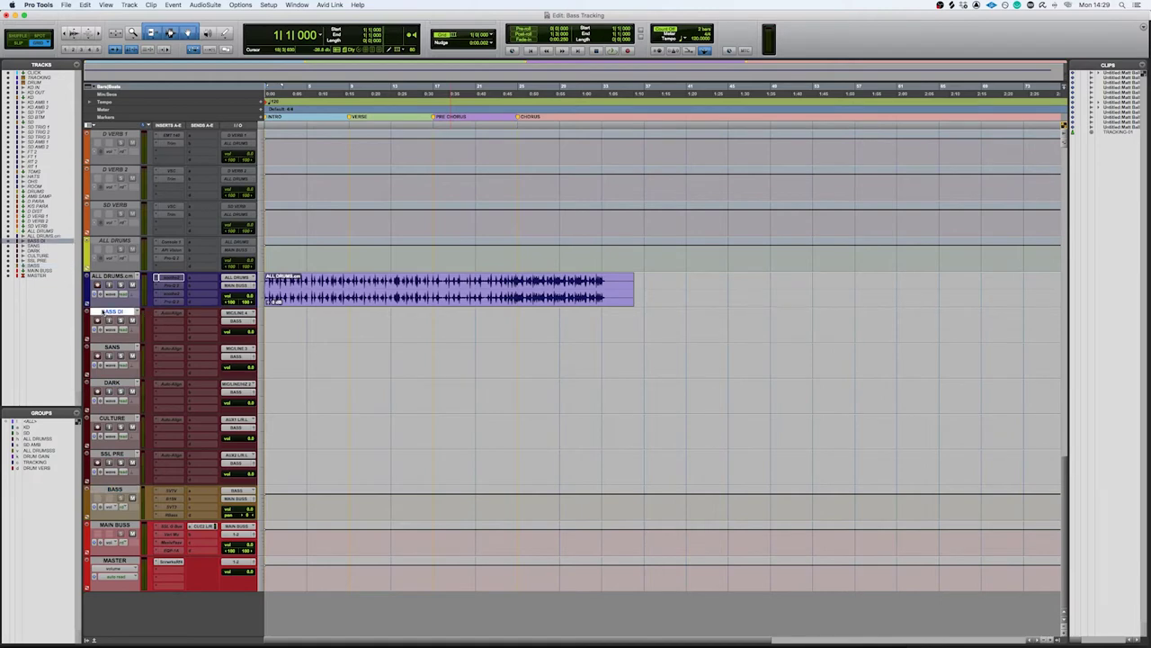
Back in Console, close the LA-2A window and show BASS DI's AUX and CUE send levels.
key(super+Tab)
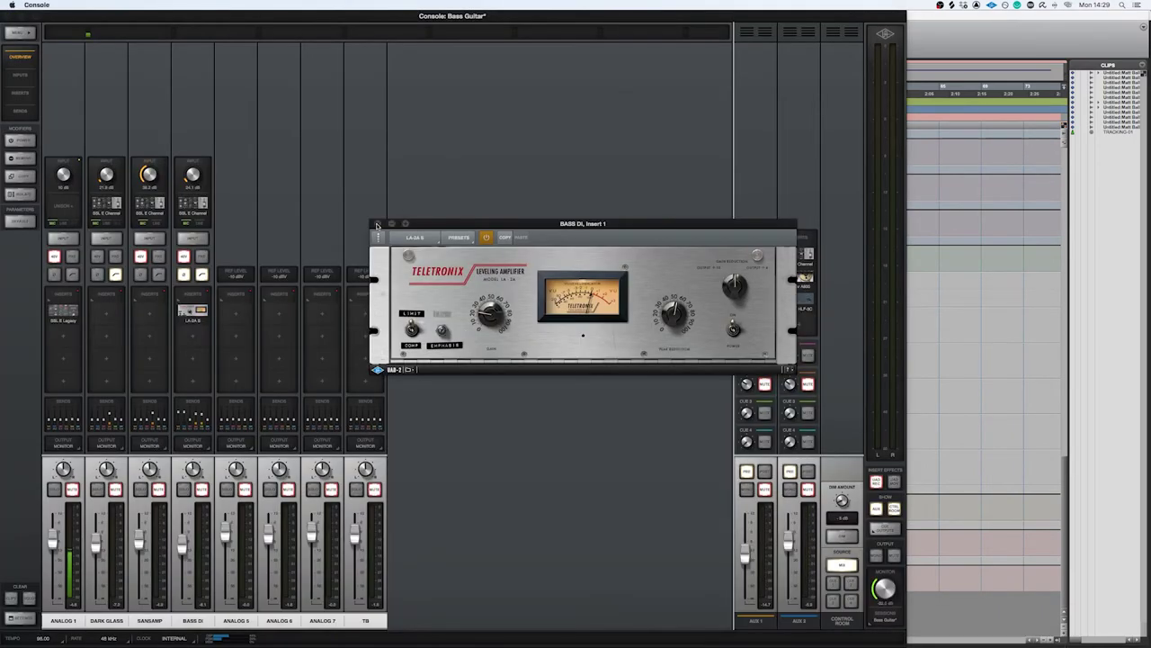
key(super+w)
click(194, 419)
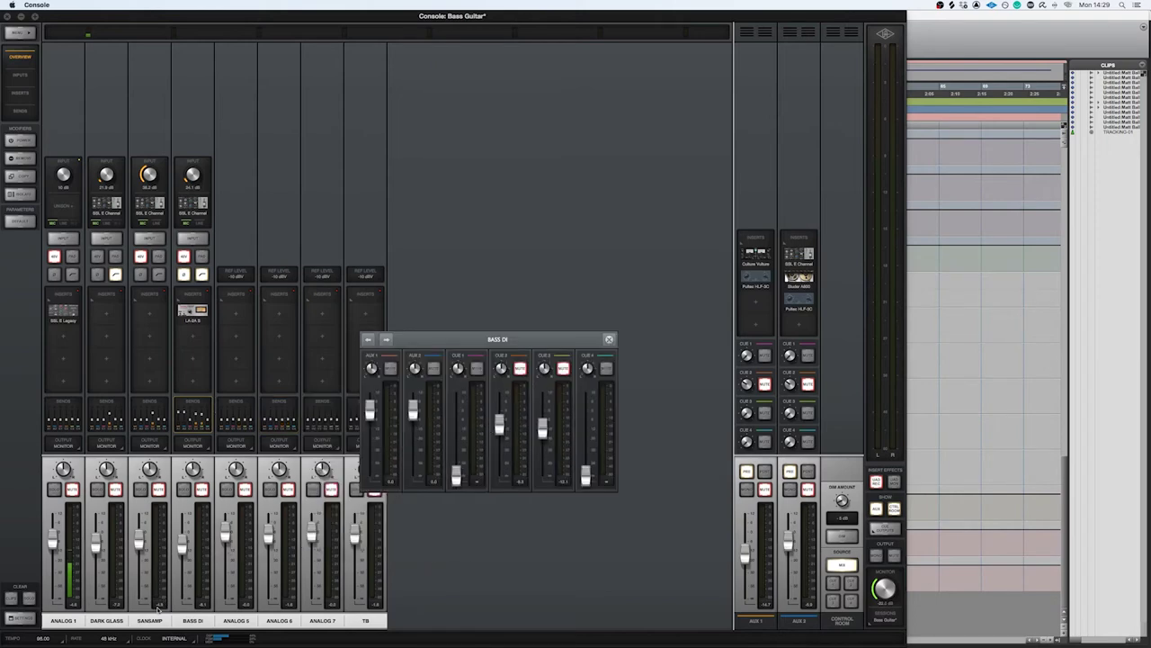
Toggle BASS DI's CUE 3 send unmuted and back to muted, then close the sends window.
click(562, 370)
click(562, 373)
click(609, 341)
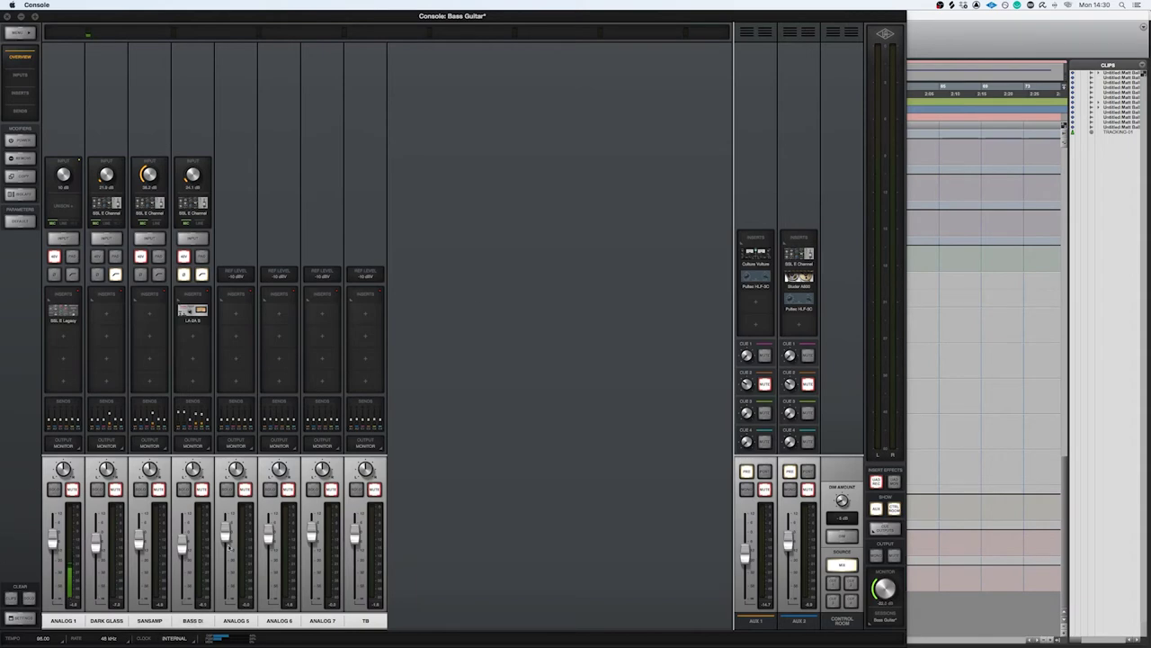
In Pro Tools, mute the SANS and DARK tracks.
key(super+Tab)
click(114, 348)
click(111, 382)
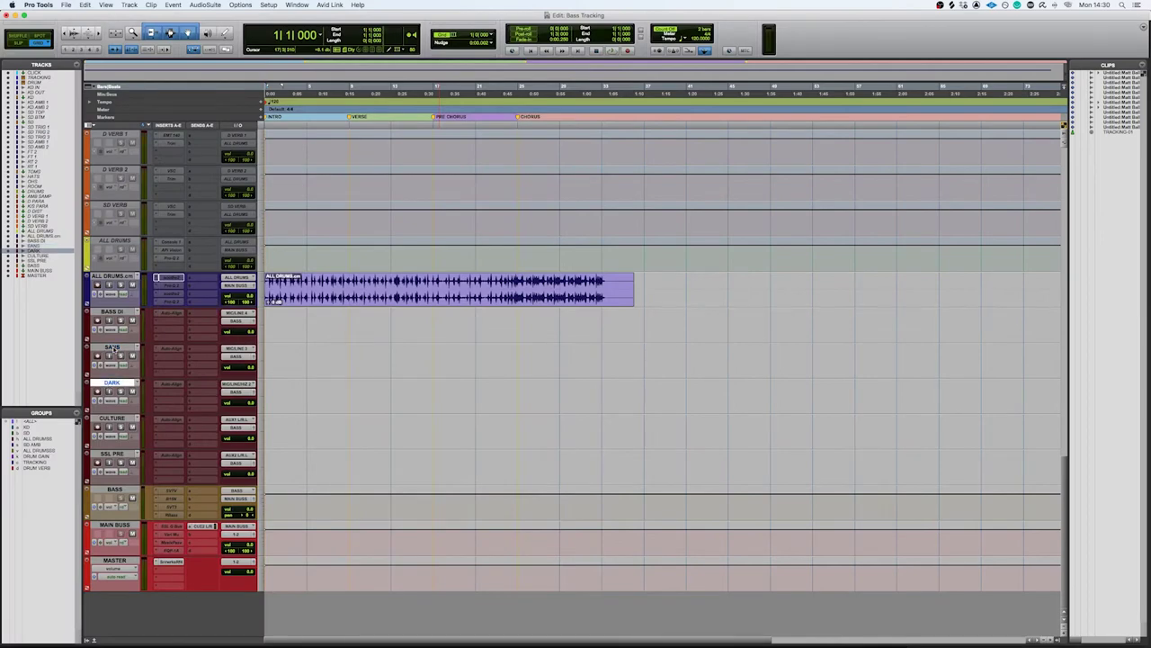
click(114, 348)
click(112, 382)
click(114, 312)
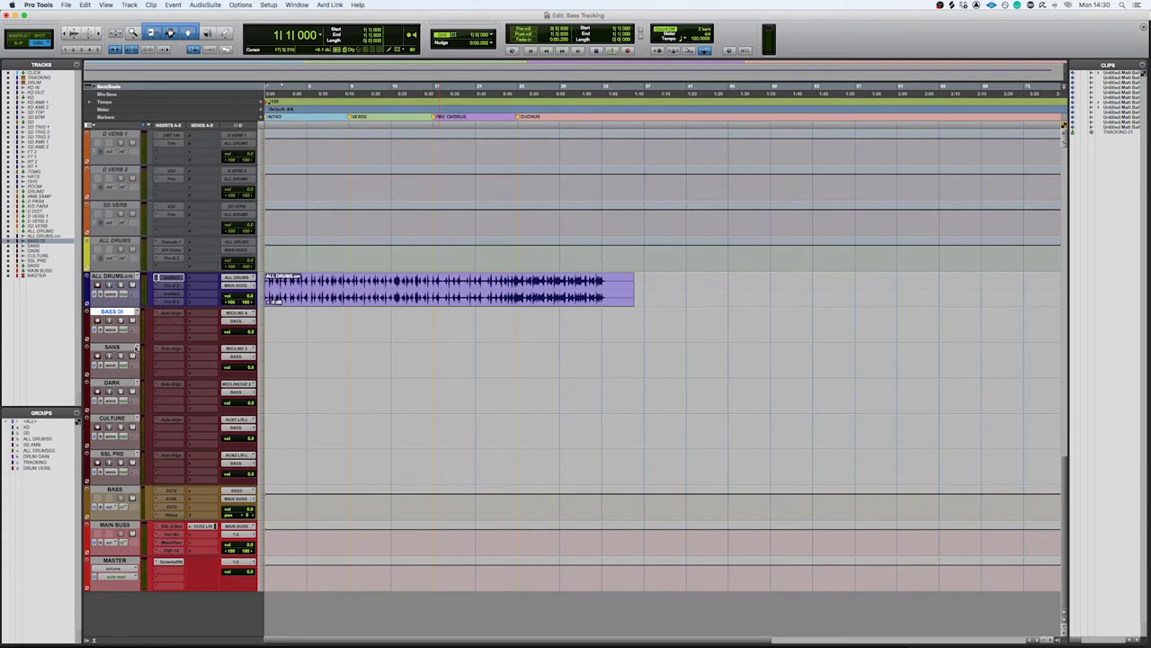
click(119, 349)
click(132, 356)
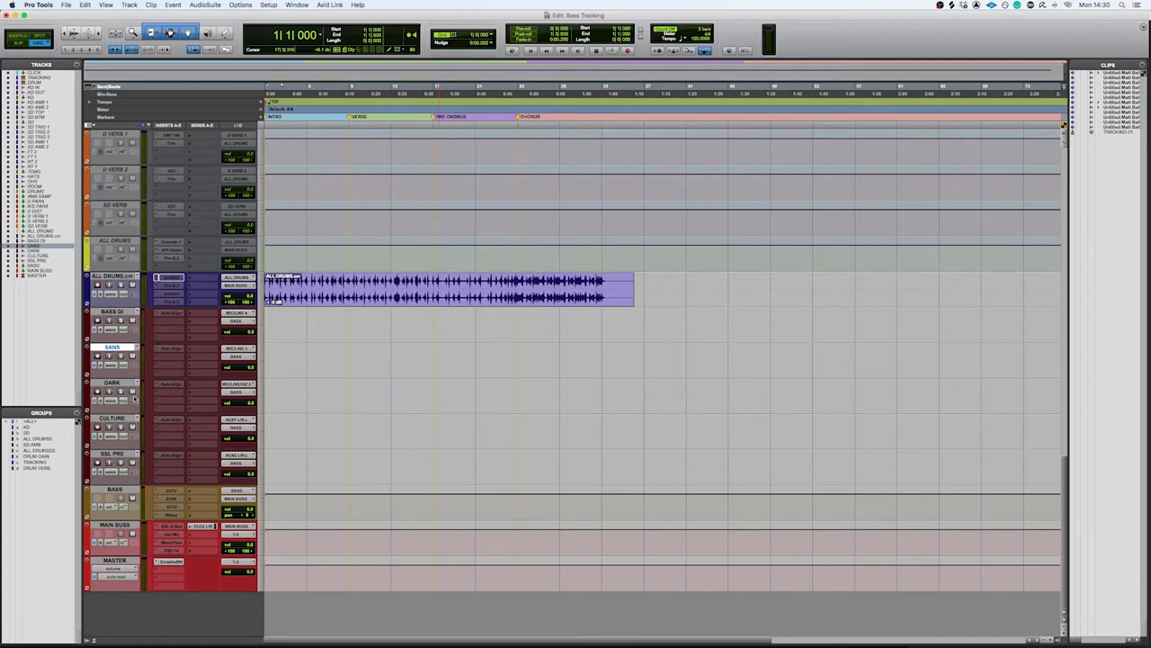
click(133, 392)
Bring the Console Bass Guitar mixer back to the front.
click(940, 625)
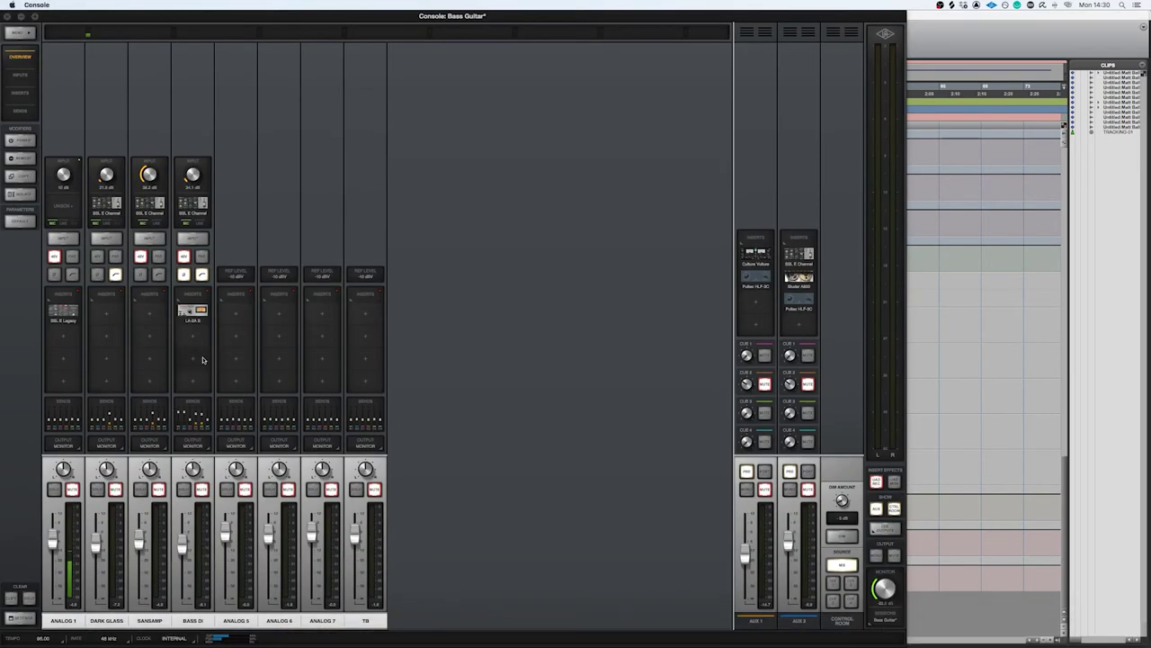
key(super+Tab)
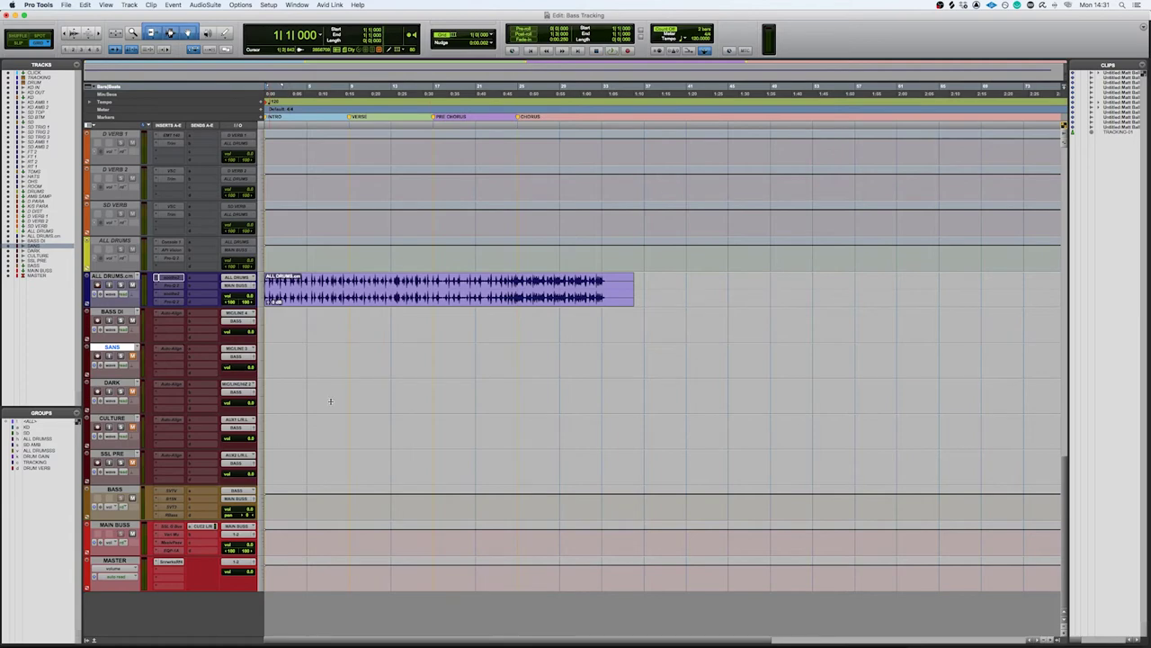
mouse_move(815, 629)
click(910, 629)
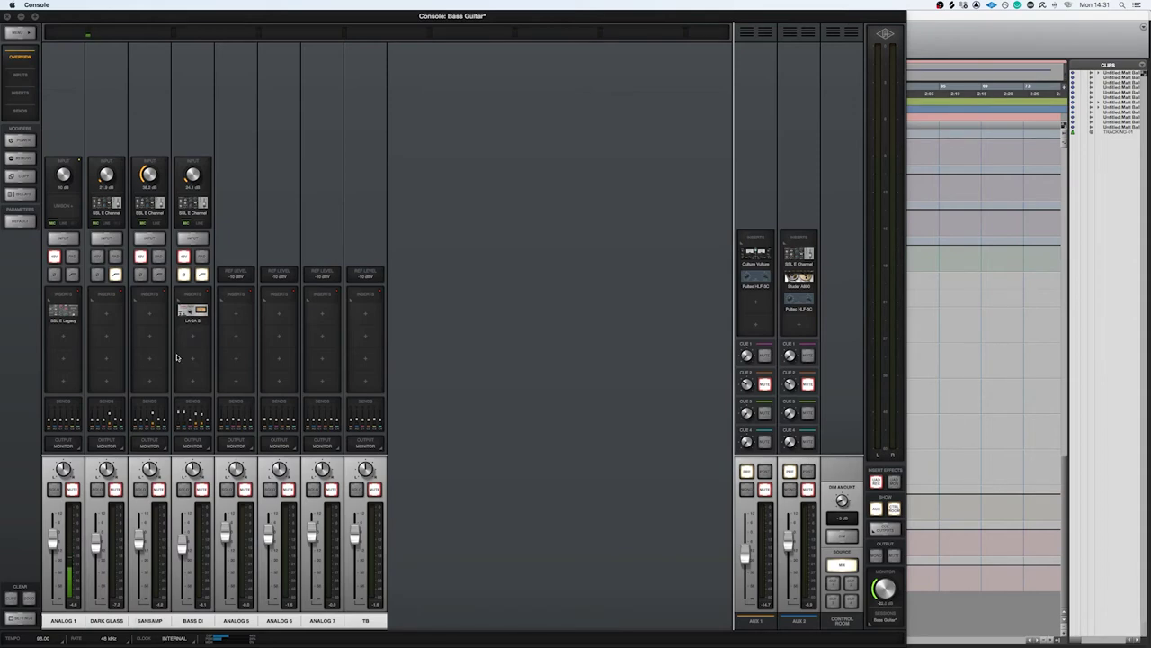
Review and close the Unison preamp editors on the SANSAMP and DARK GLASS channels.
click(157, 206)
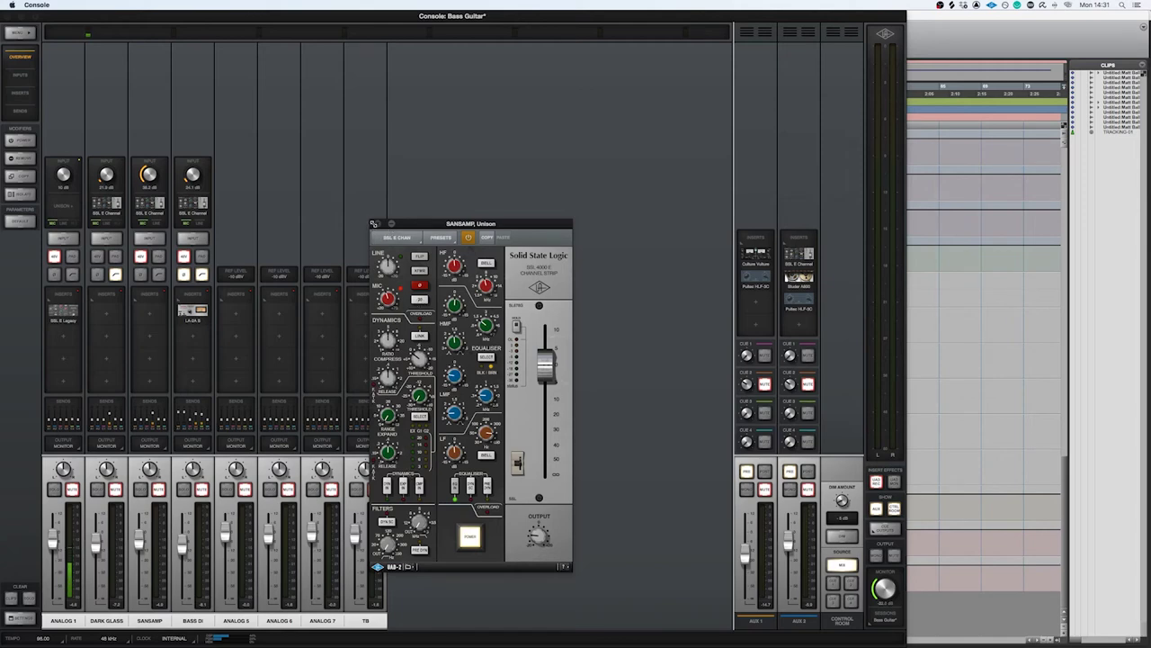
click(378, 224)
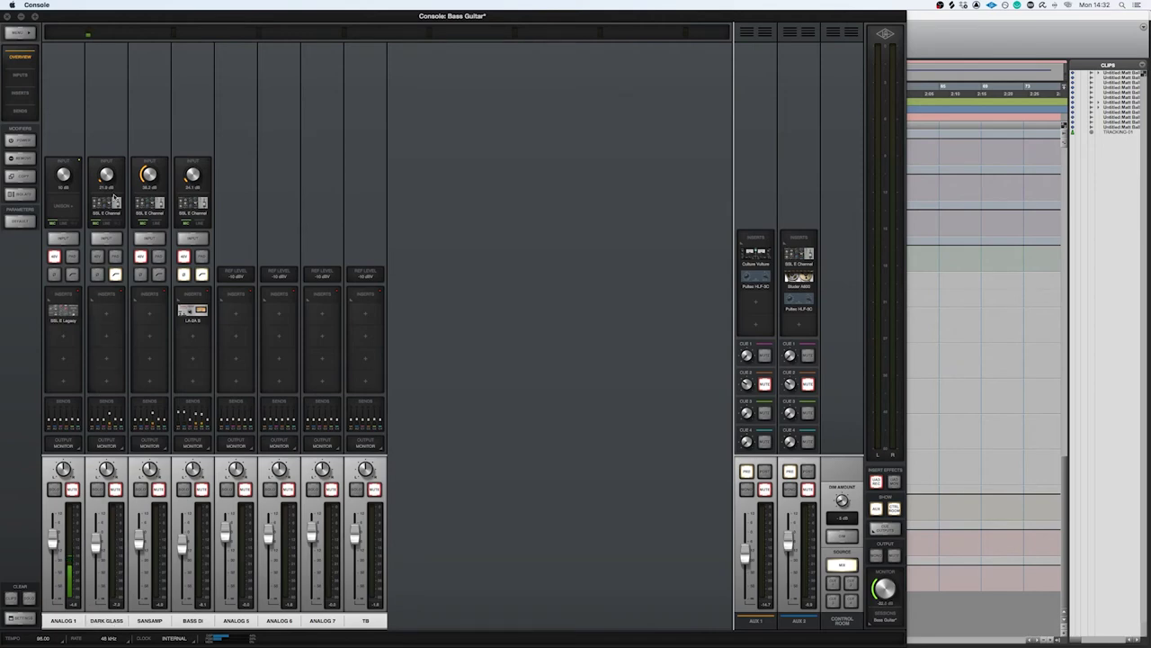
click(109, 205)
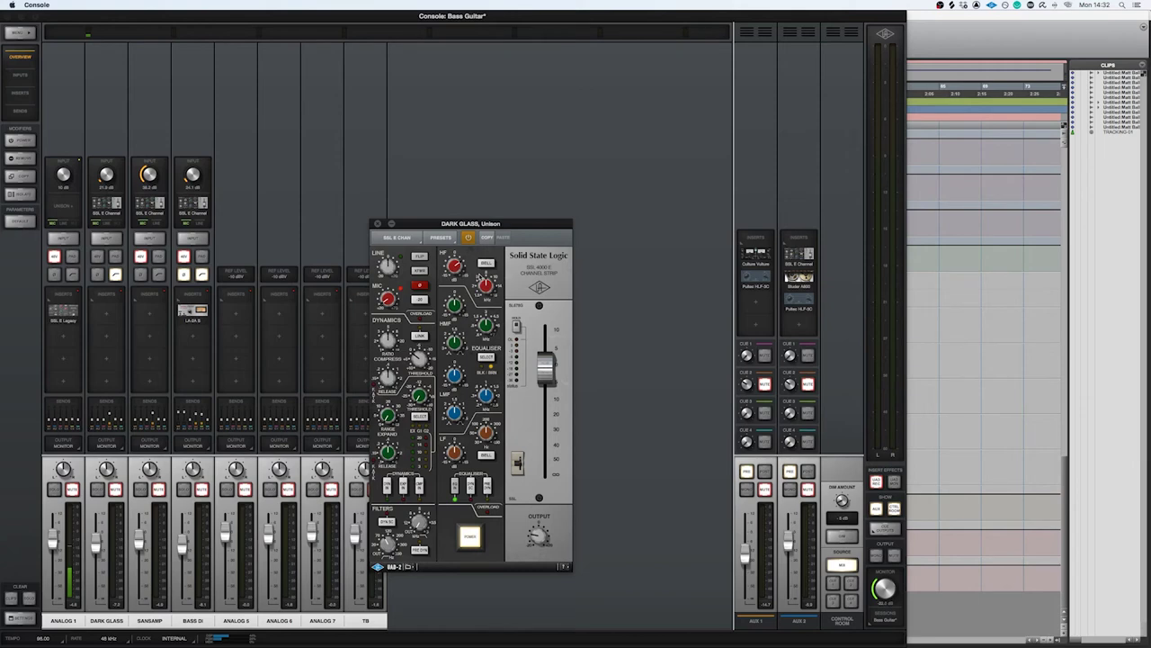
click(376, 226)
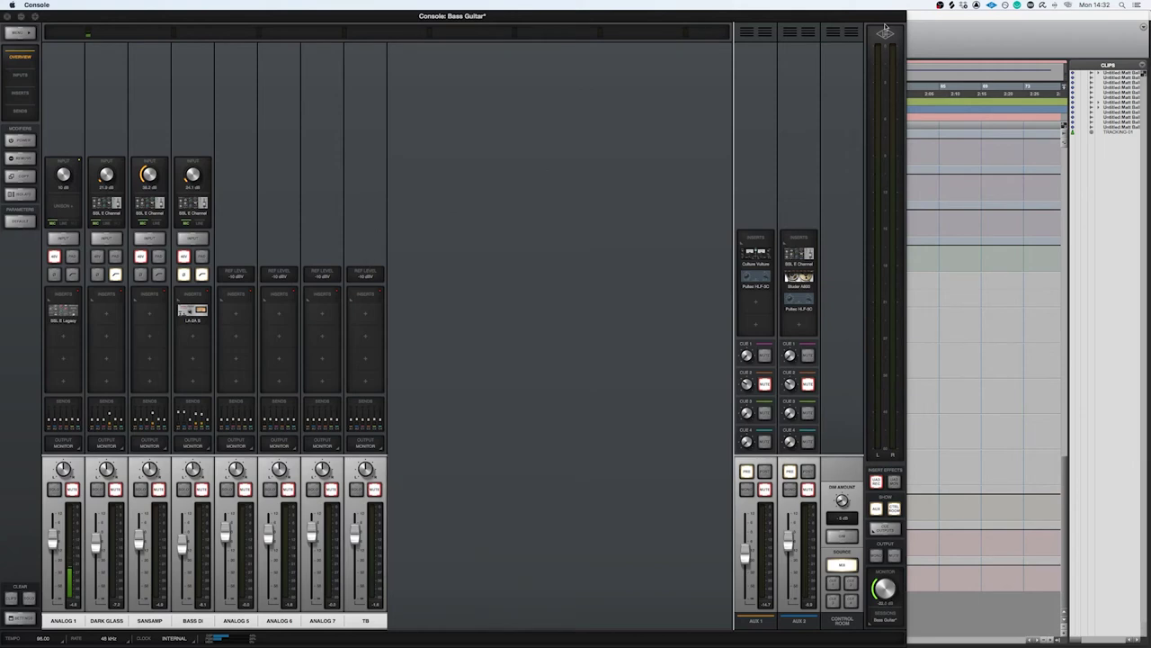
In Pro Tools, step through the BASS DI, SANS and DARK tracks.
key(super+Tab)
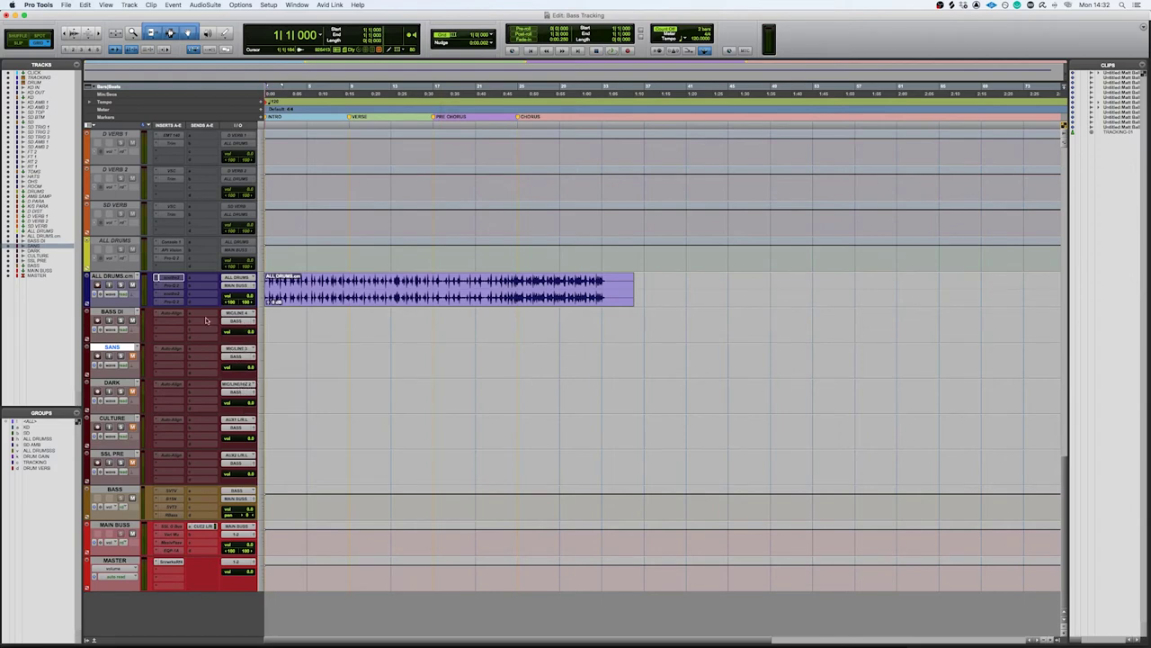
key(p)
click(115, 346)
key(semicolon)
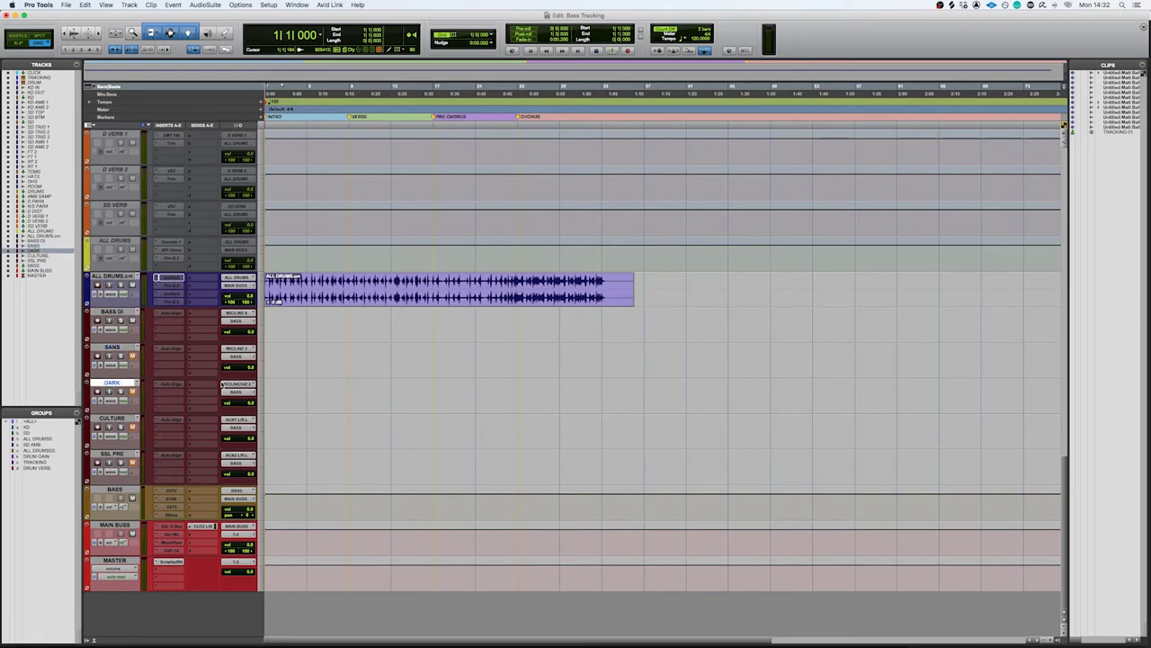
Return to Console and show Bass DI's AUX 1–2 and CUE 1–4 sends.
mouse_move(568, 627)
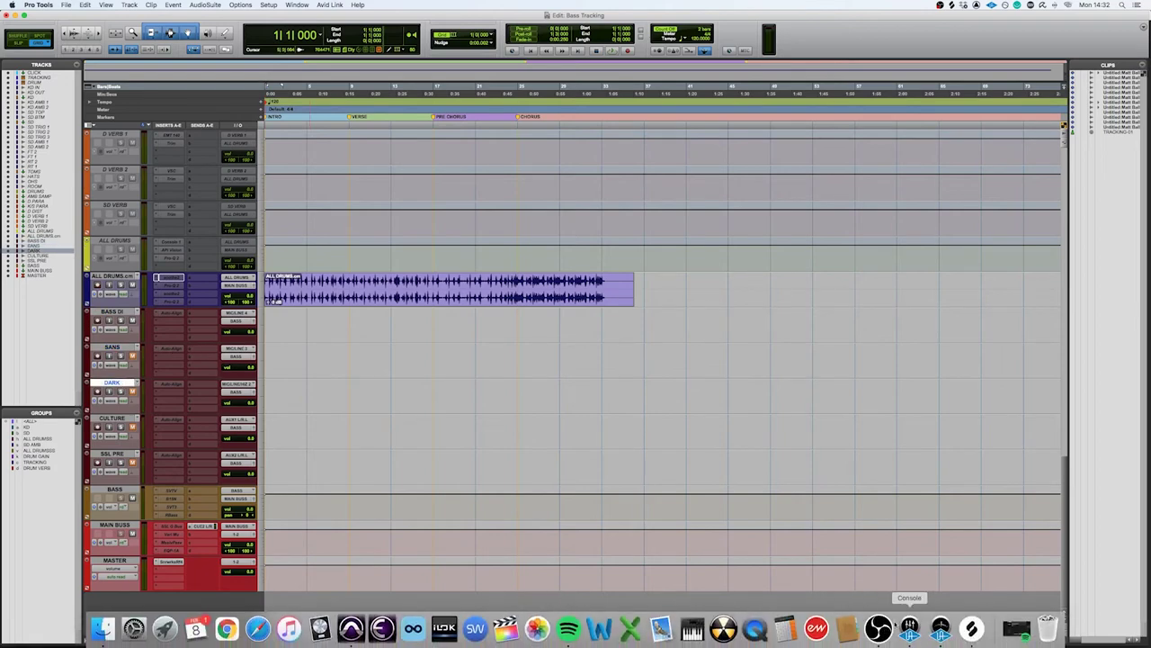
click(909, 627)
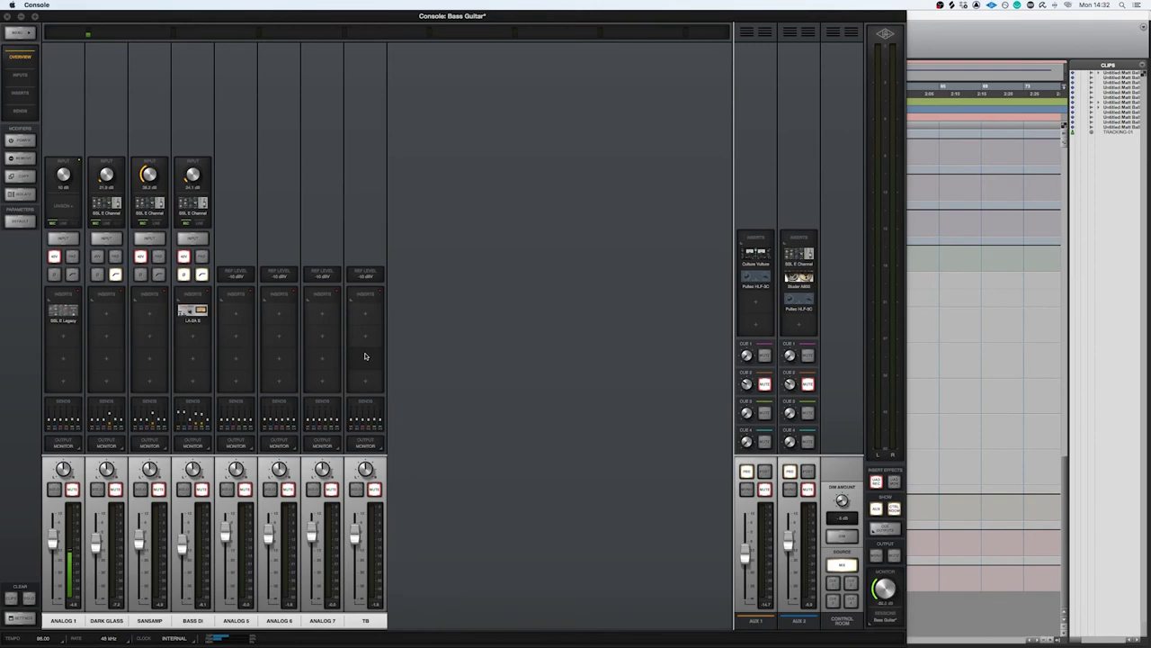
click(192, 410)
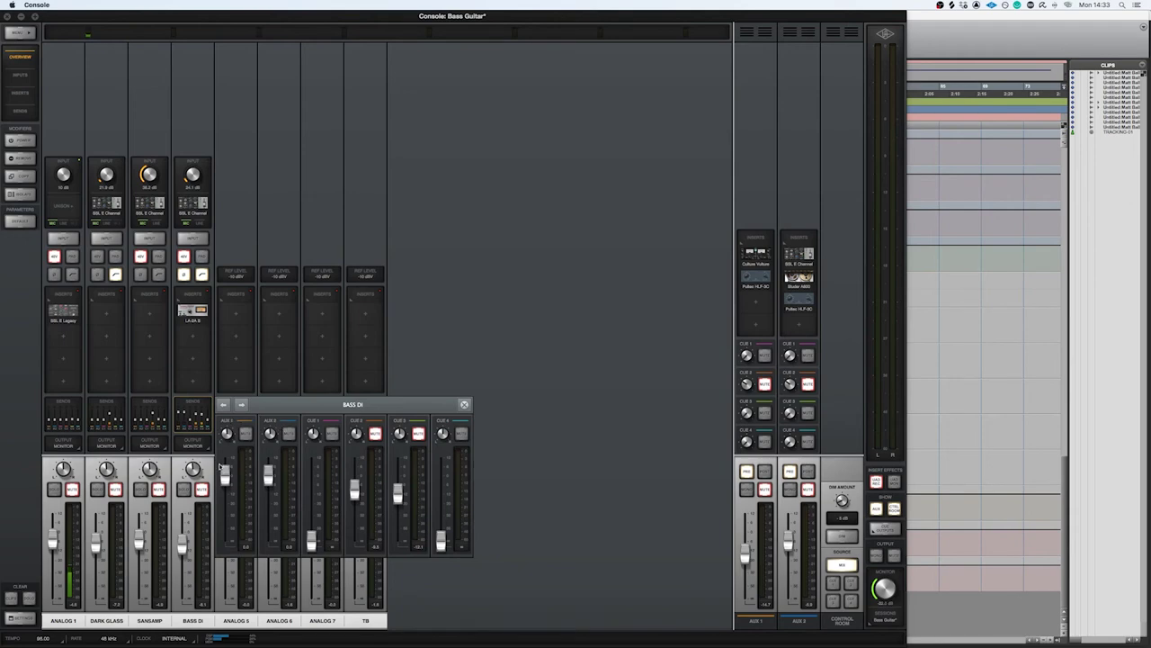
Close the Bass DI sends panel.
click(464, 404)
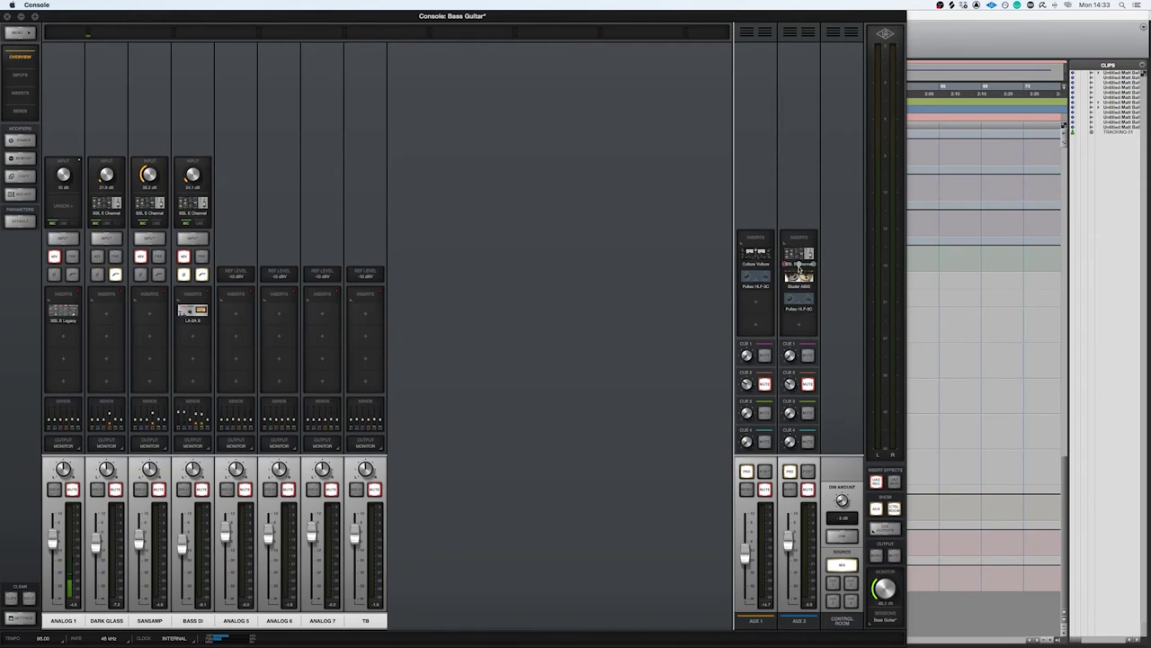
Arrange AUX 1's Culture Vulture and Pultec HLF-3C editors side by side, then close both.
click(754, 254)
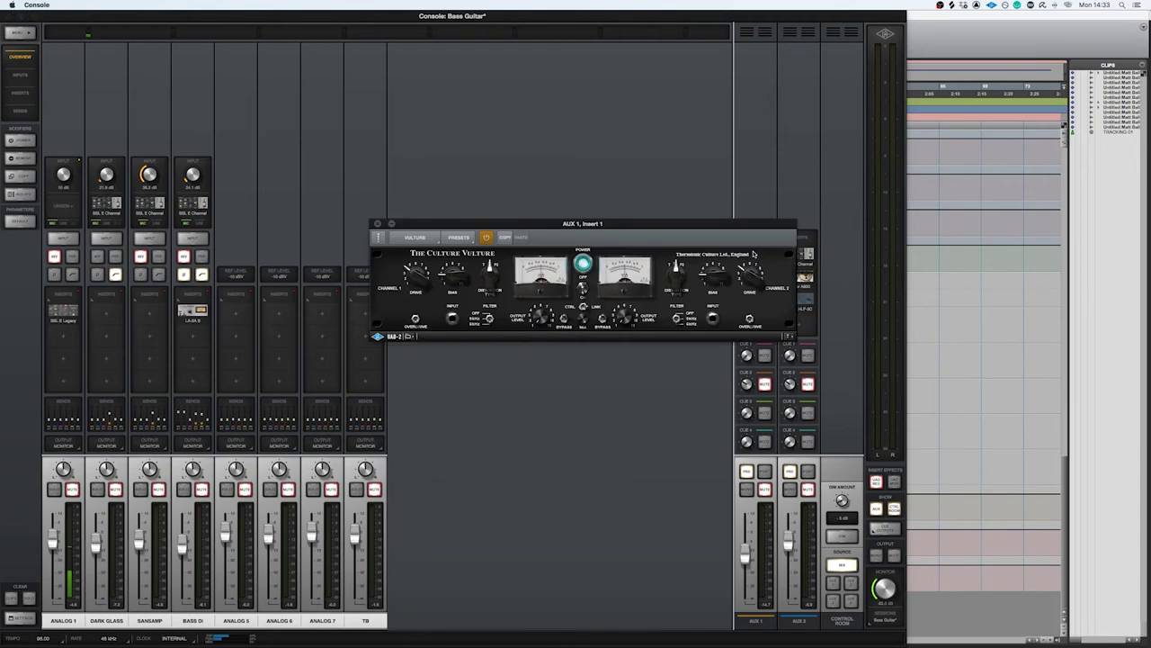
drag(555, 223, 400, 200)
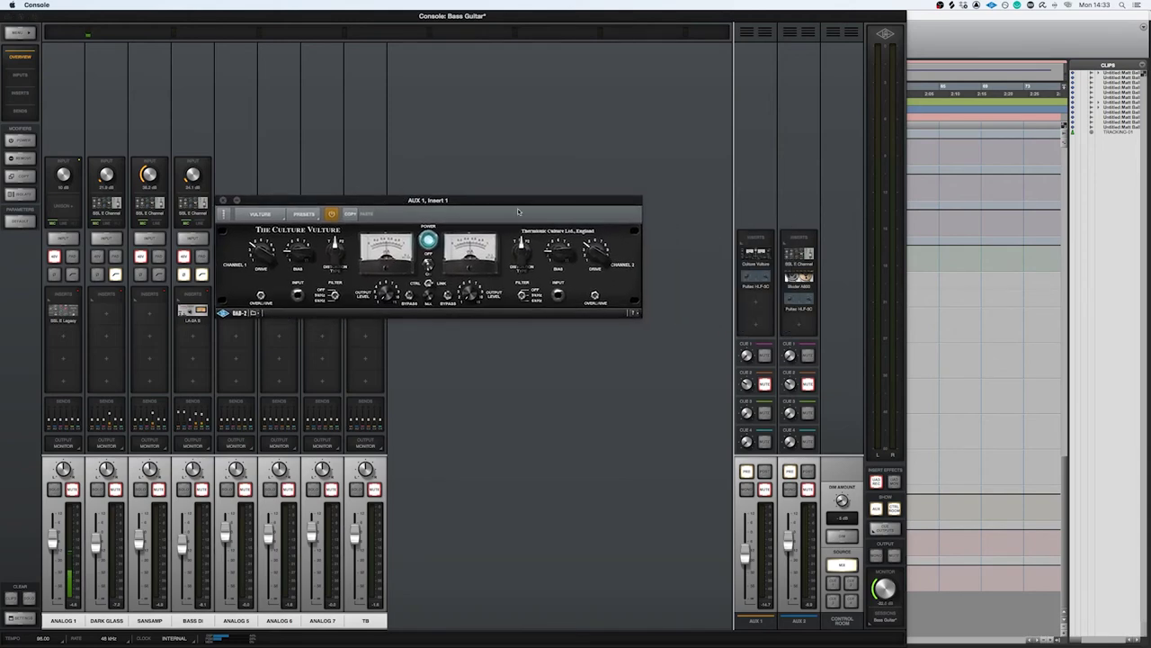
drag(518, 212, 563, 195)
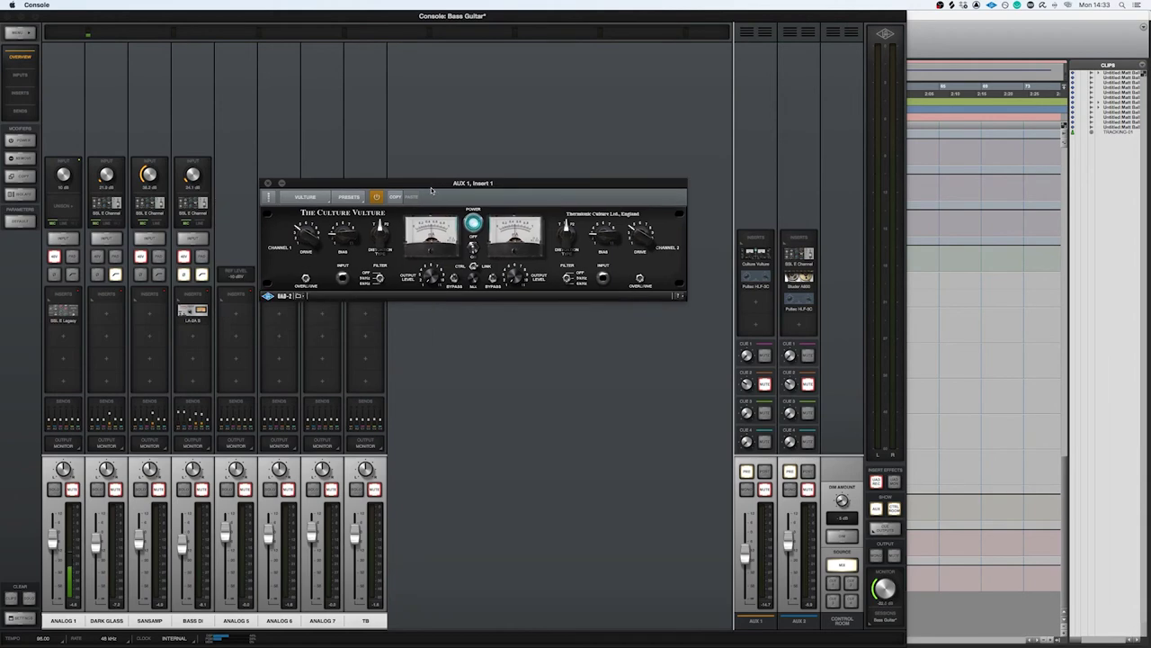
click(756, 280)
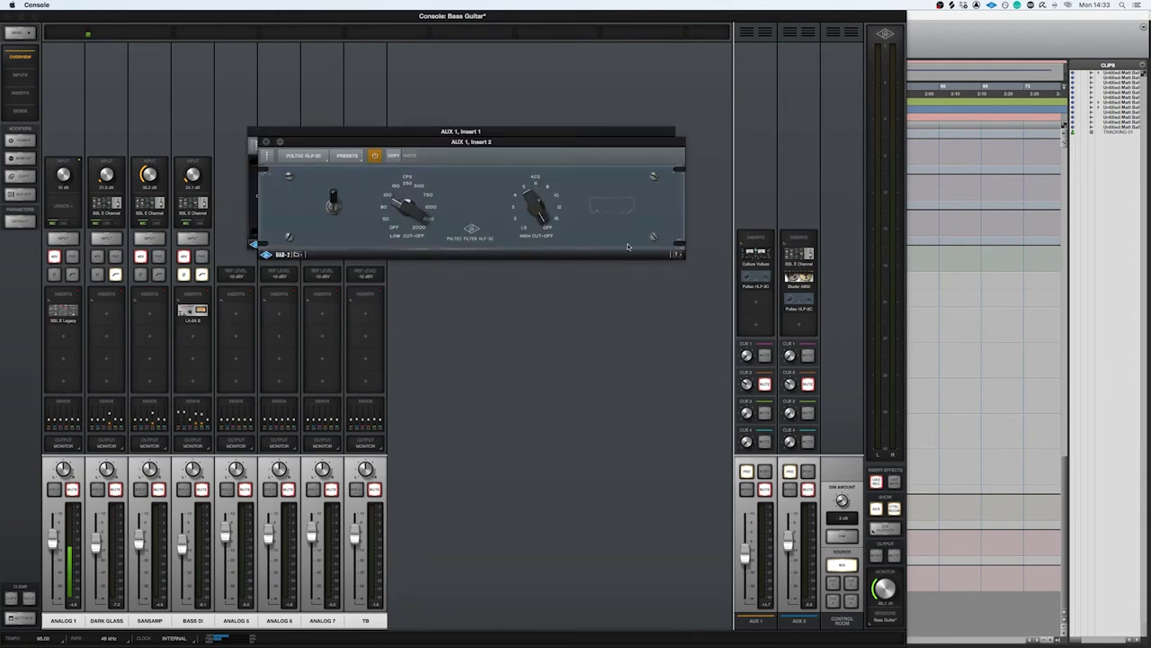
drag(362, 144, 390, 299)
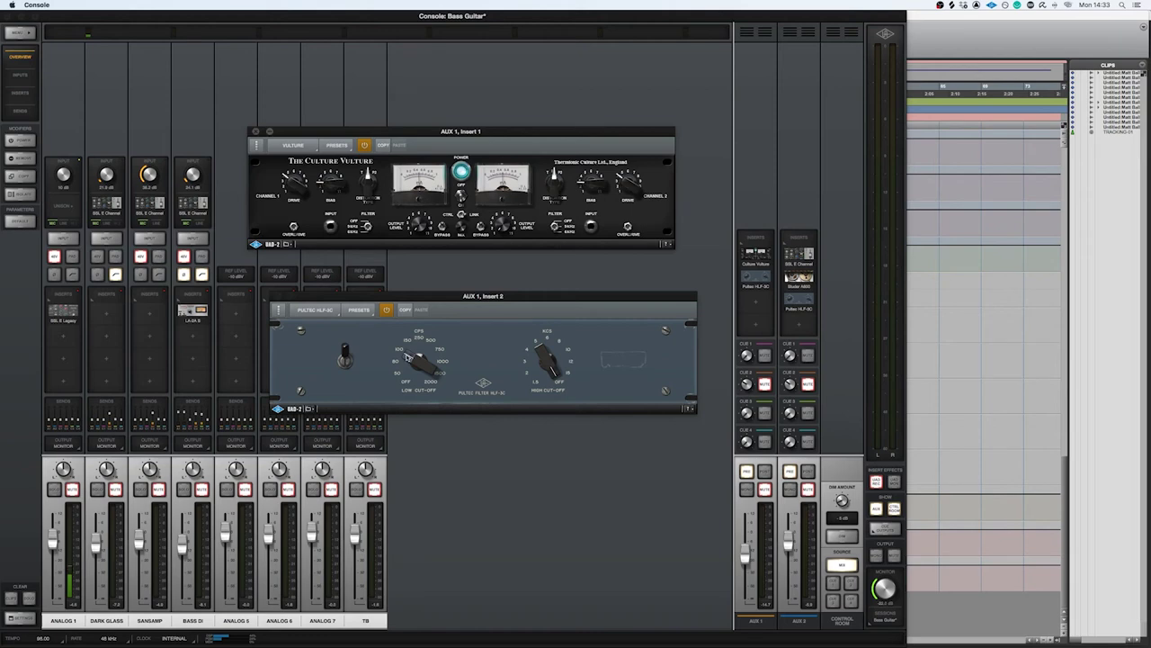
alt+click(275, 298)
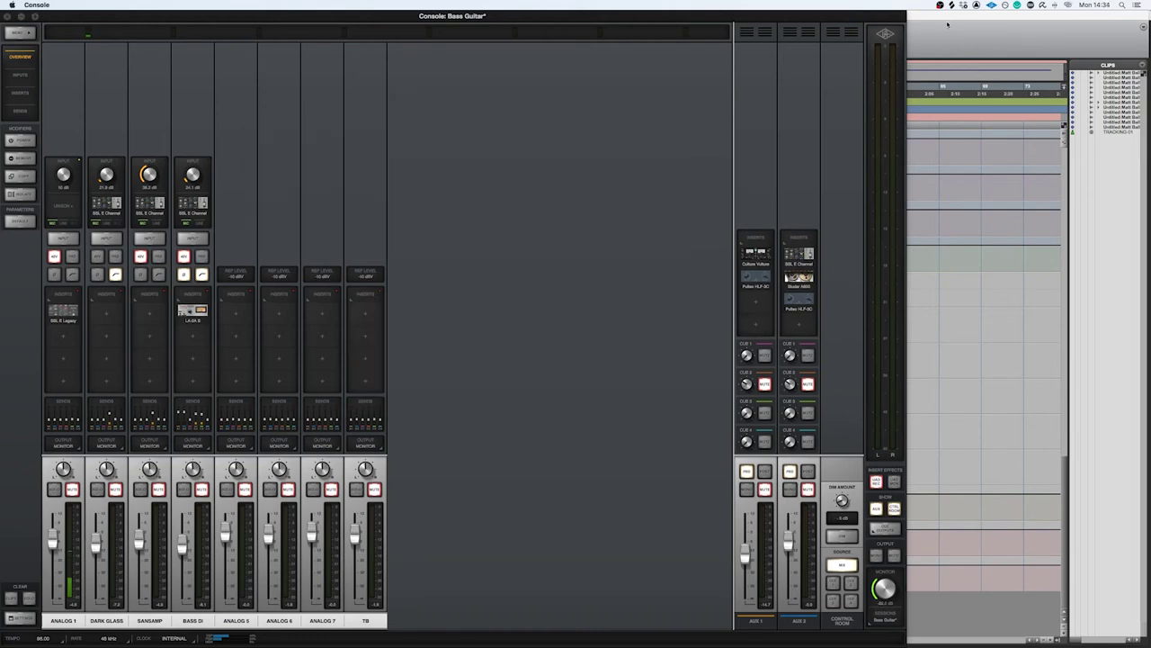
In Pro Tools, set the CULTURE track's input to AUX1 L/R and verify it.
click(947, 25)
click(239, 419)
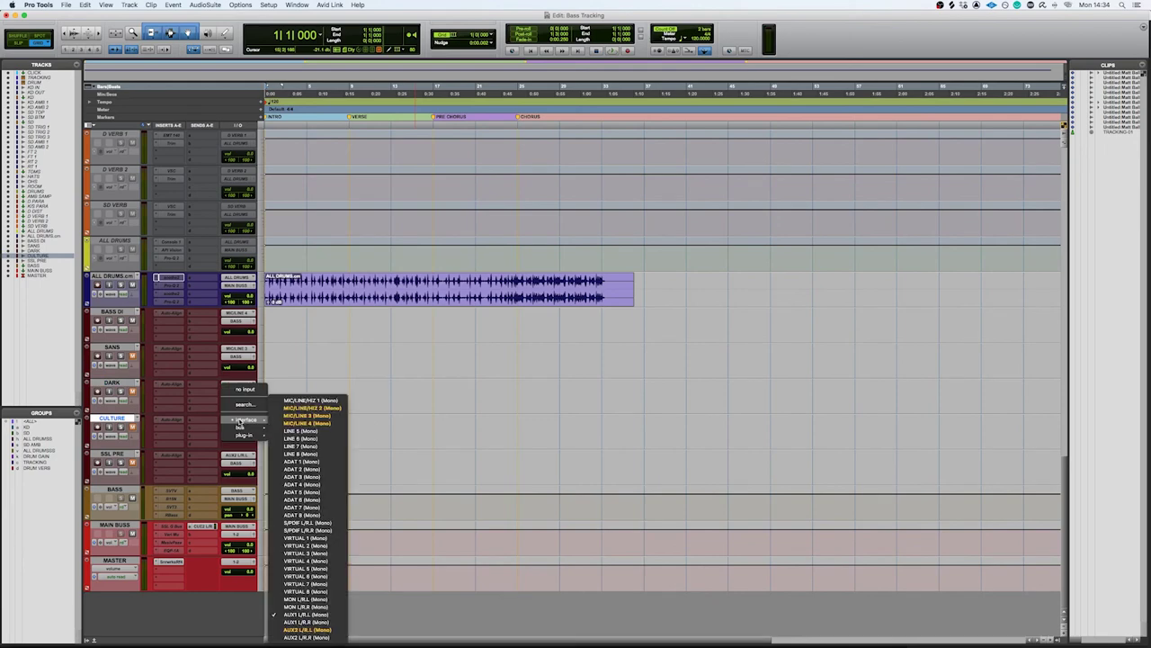
click(335, 622)
click(238, 419)
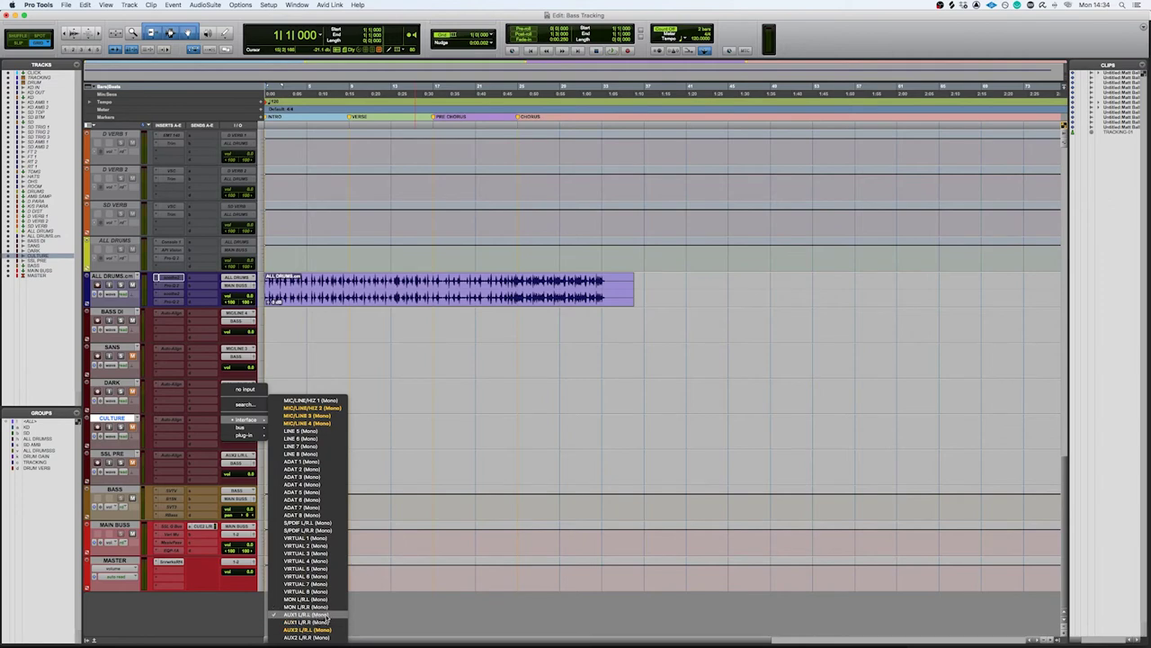
key(Escape)
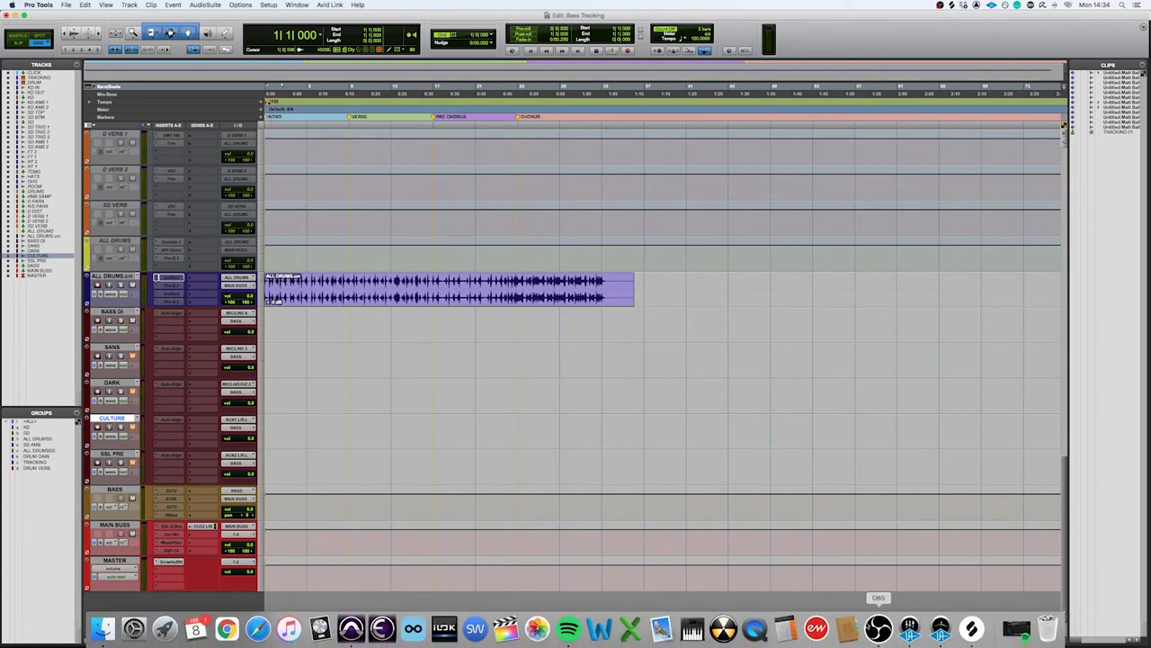
Back in the Console mixer, inspect the Culture Vulture plugin on AUX 1, then close it.
click(911, 629)
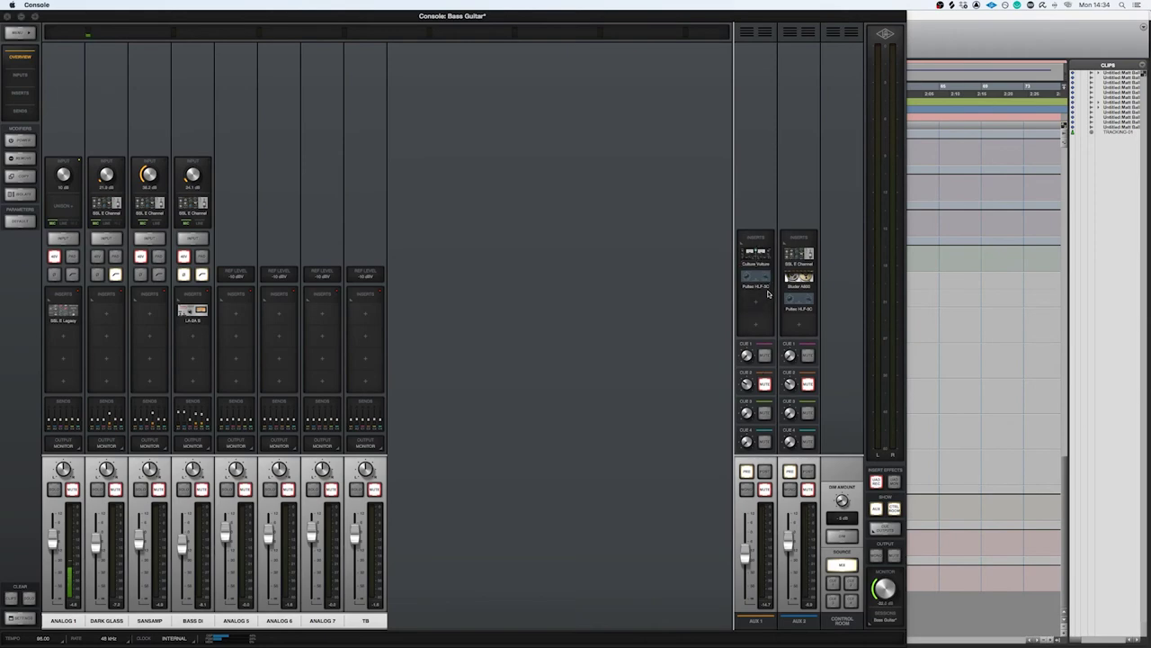
key(super+Tab)
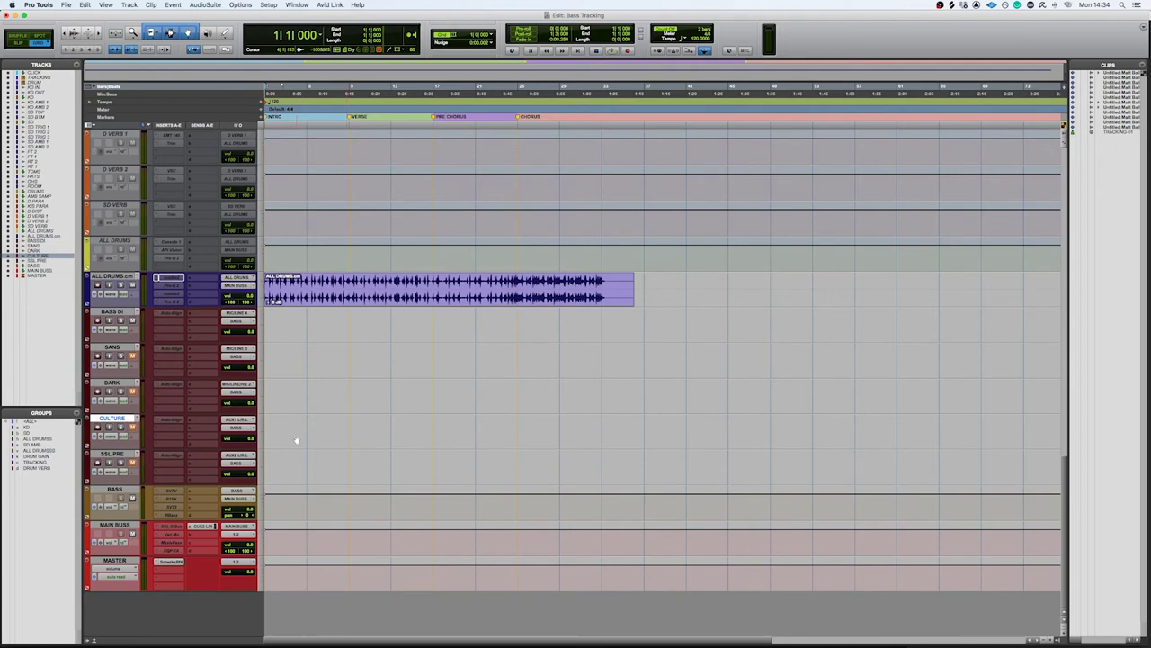
click(911, 625)
click(757, 254)
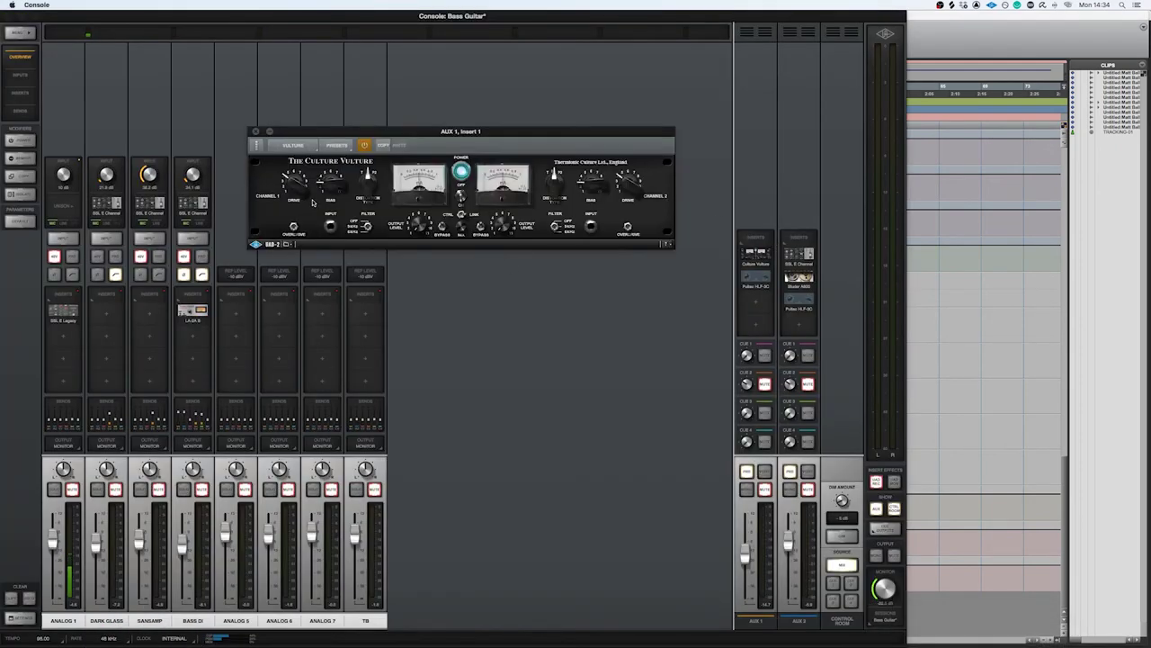
click(255, 132)
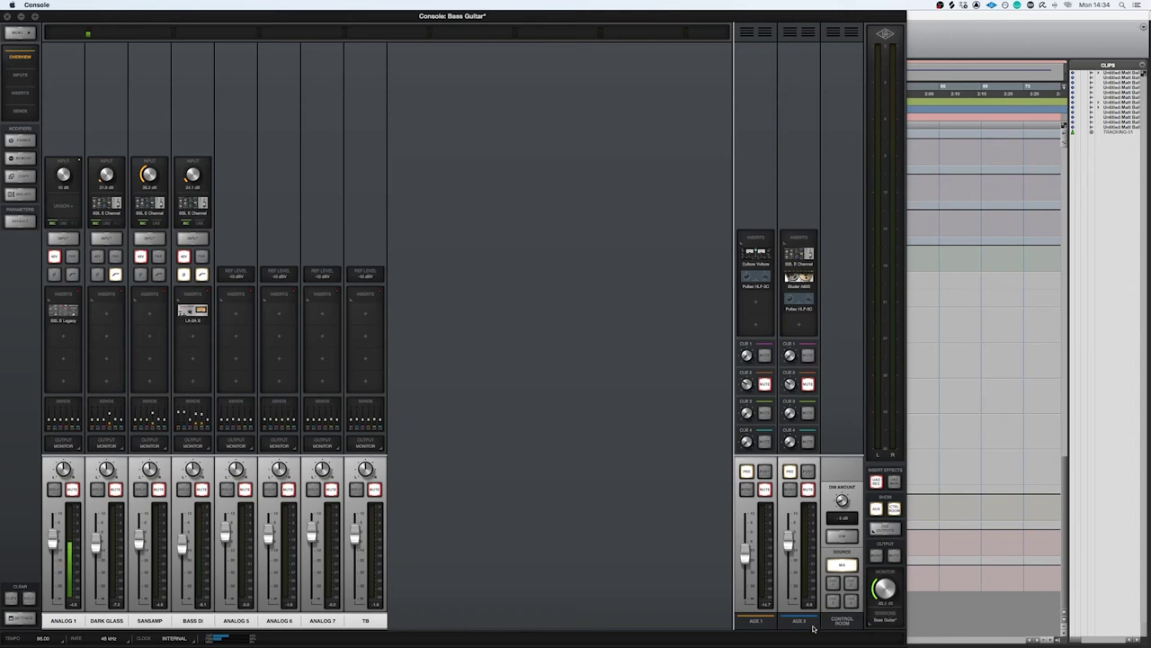
Review and close the SSL E Channel, Studer A800 and Pultec HLF-3C editors on AUX 2.
click(800, 261)
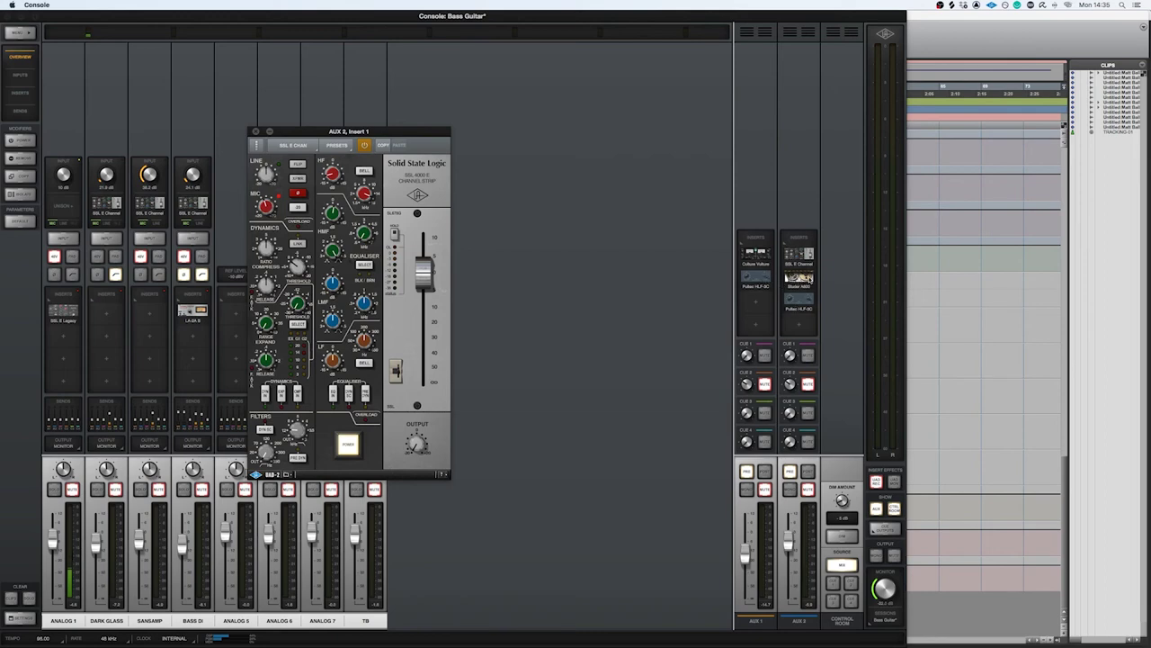
drag(325, 131, 580, 171)
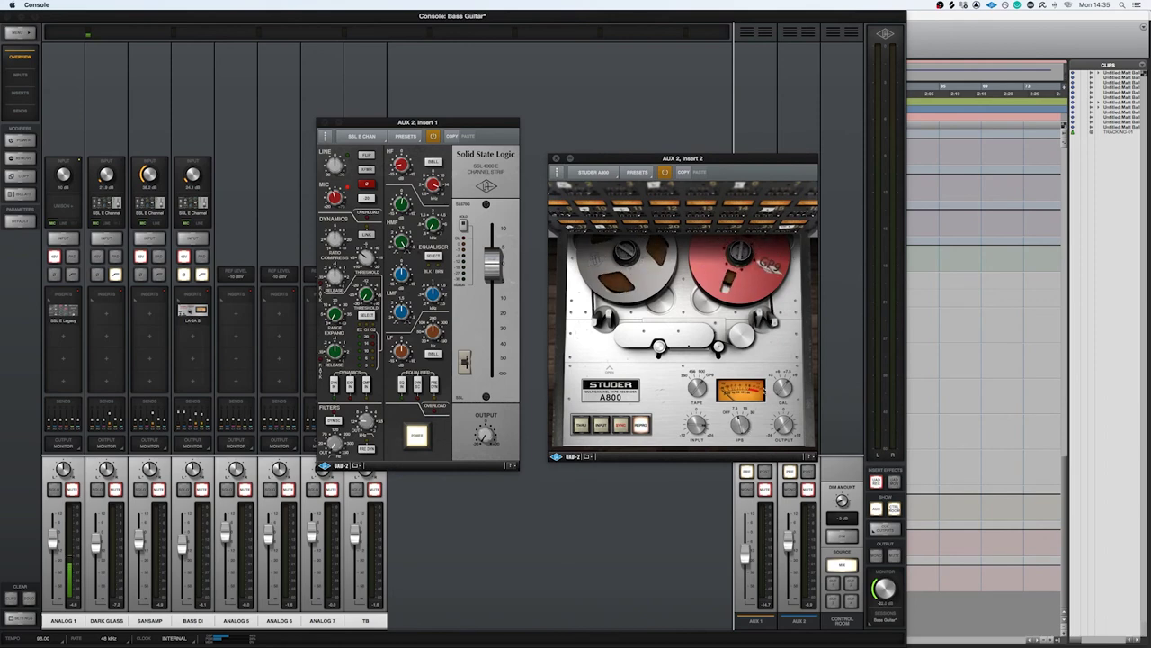
click(326, 121)
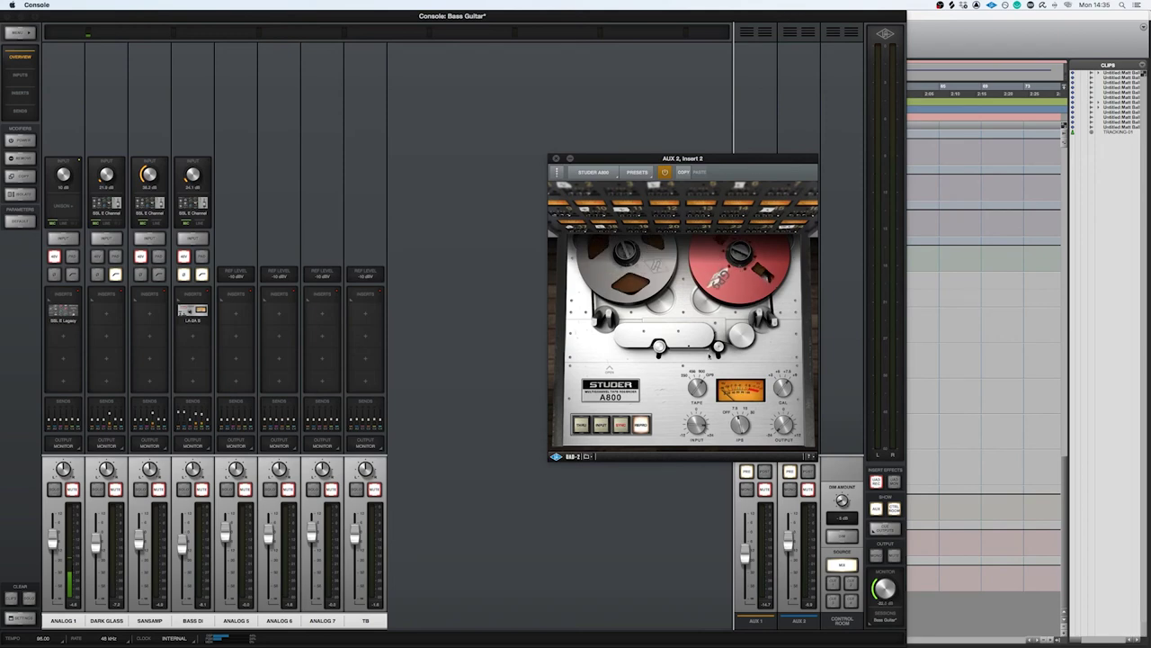
key(super+w)
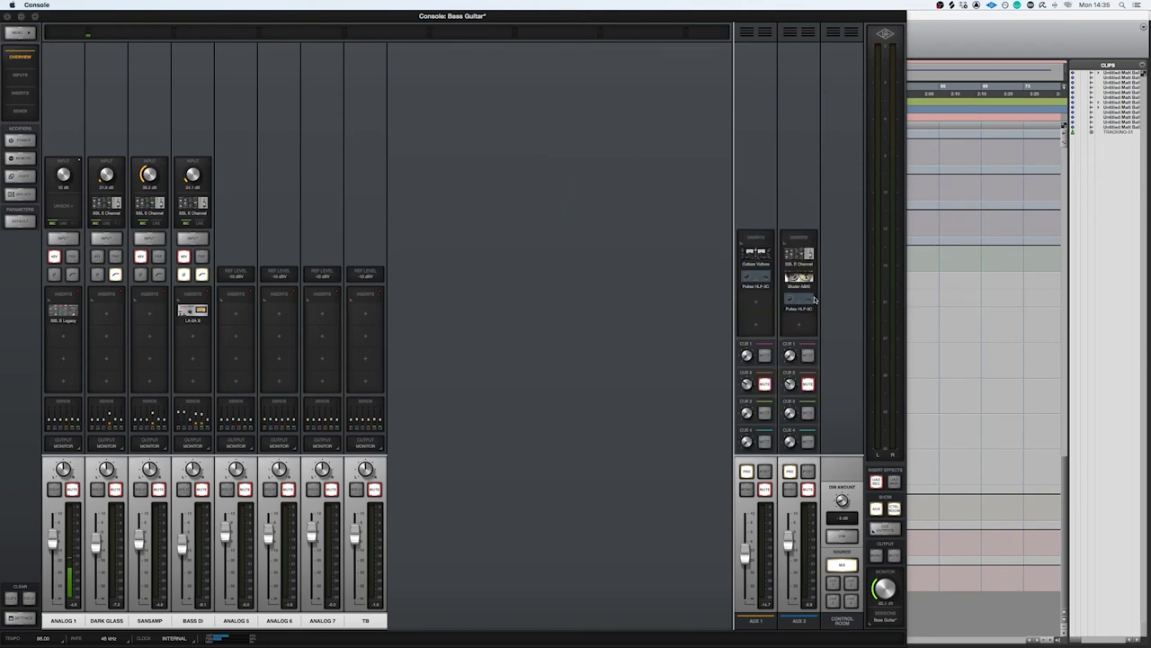
click(810, 304)
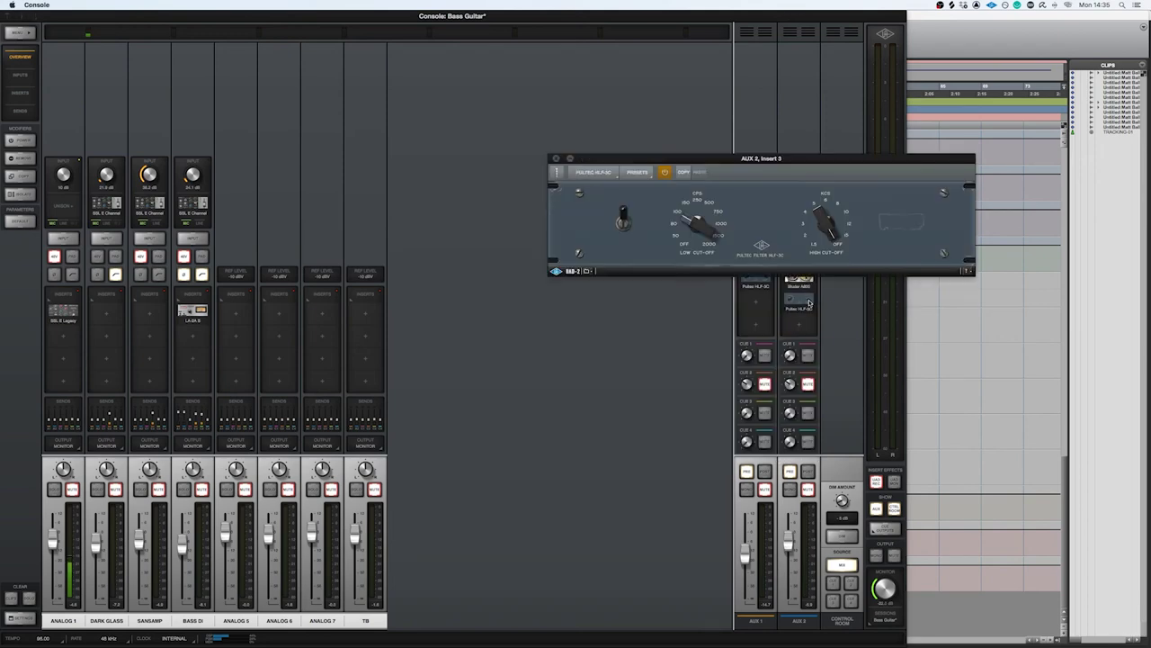
click(556, 159)
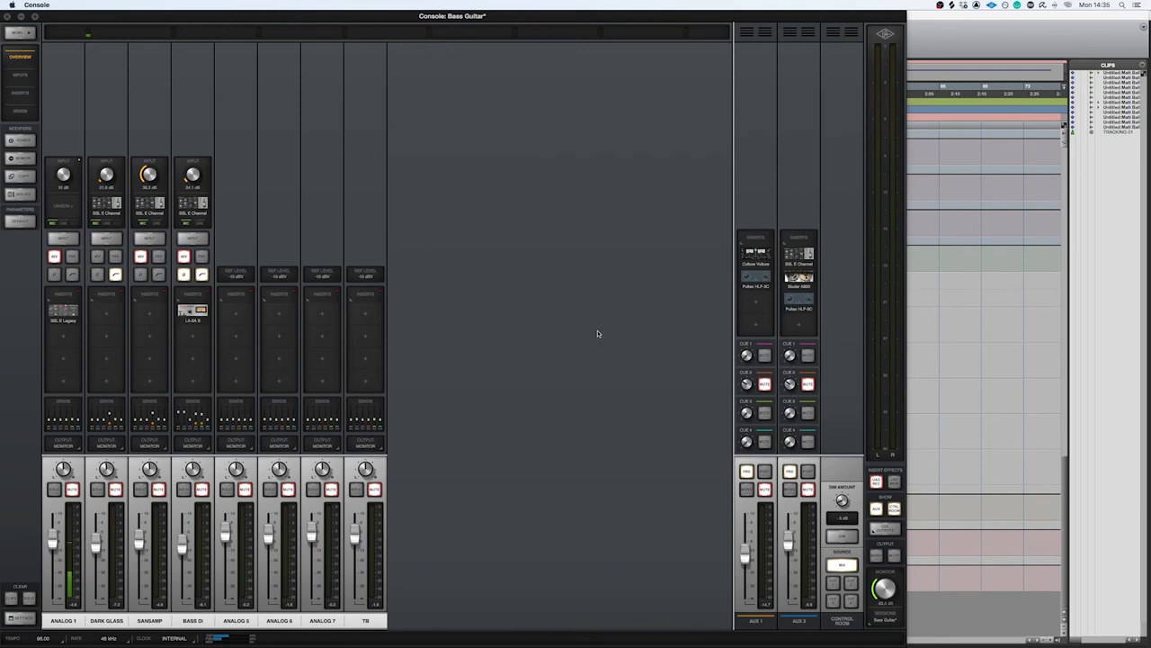
Bring Pro Tools forward and open the Mix window with Cmd+=.
click(1006, 39)
click(110, 453)
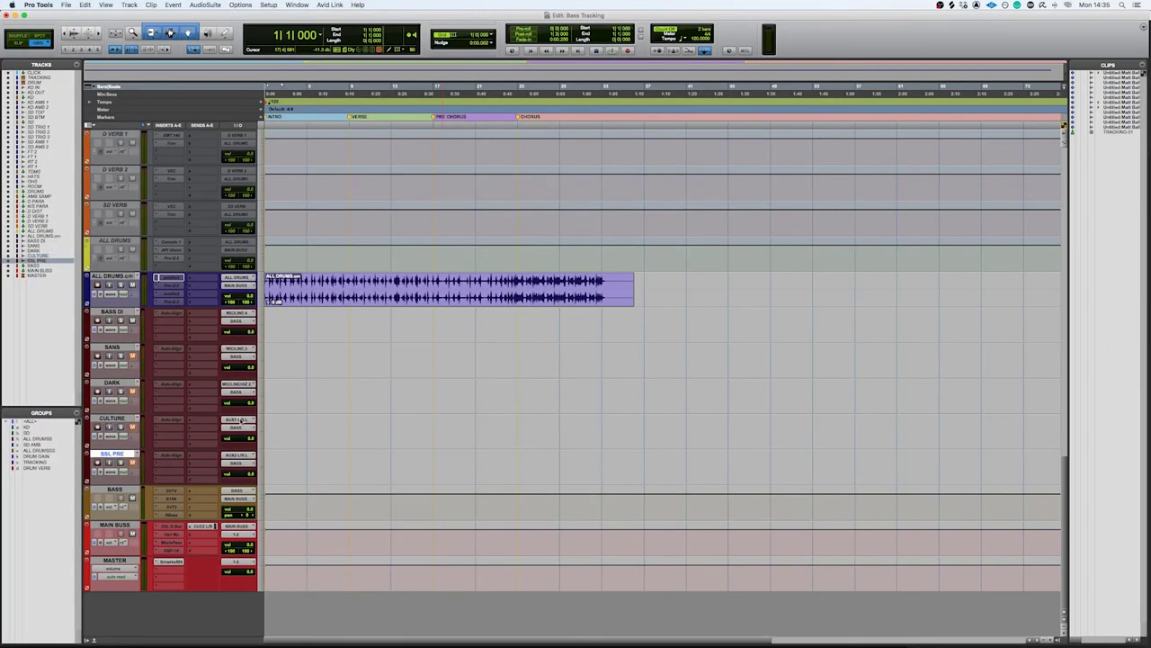
key(super+equal)
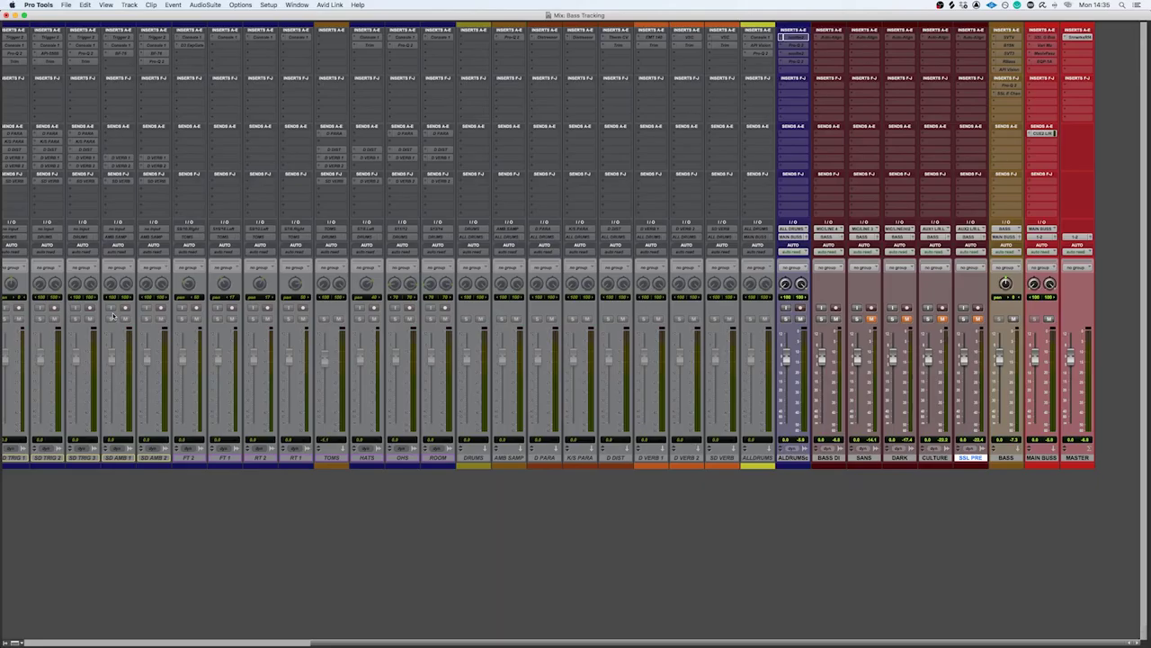
Select the BASS DI, SANS, DARK, CULTURE and SSL PRE strips, ending with only BASS selected.
click(828, 457)
click(864, 457)
click(900, 457)
click(937, 457)
click(971, 457)
shift+click(828, 457)
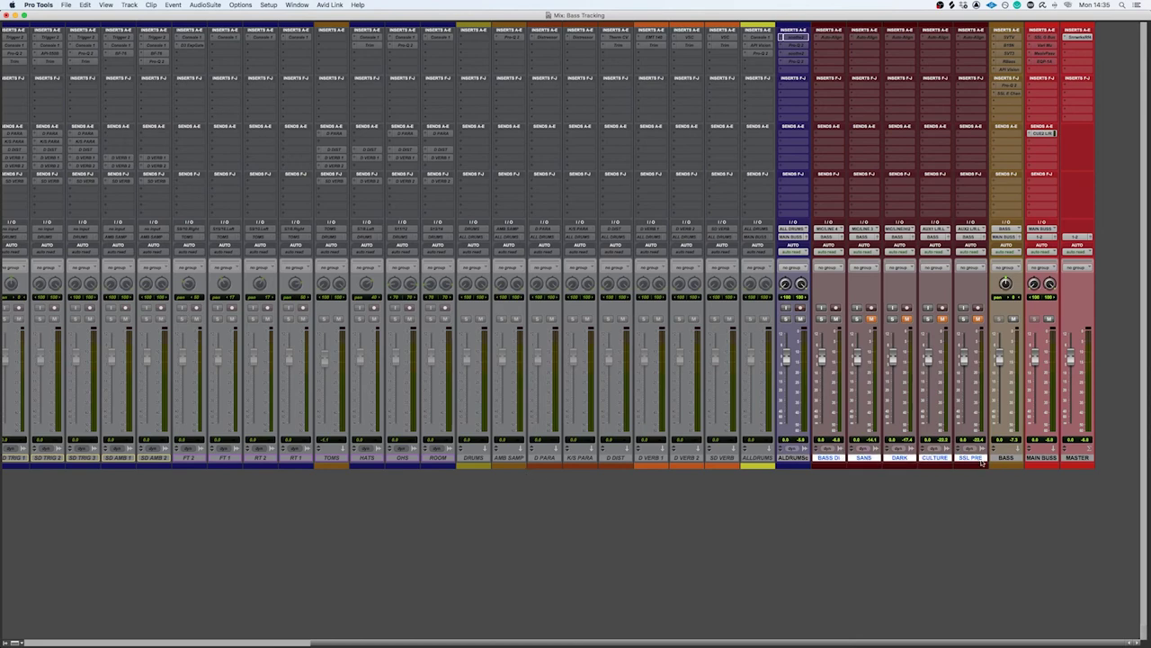
click(1008, 457)
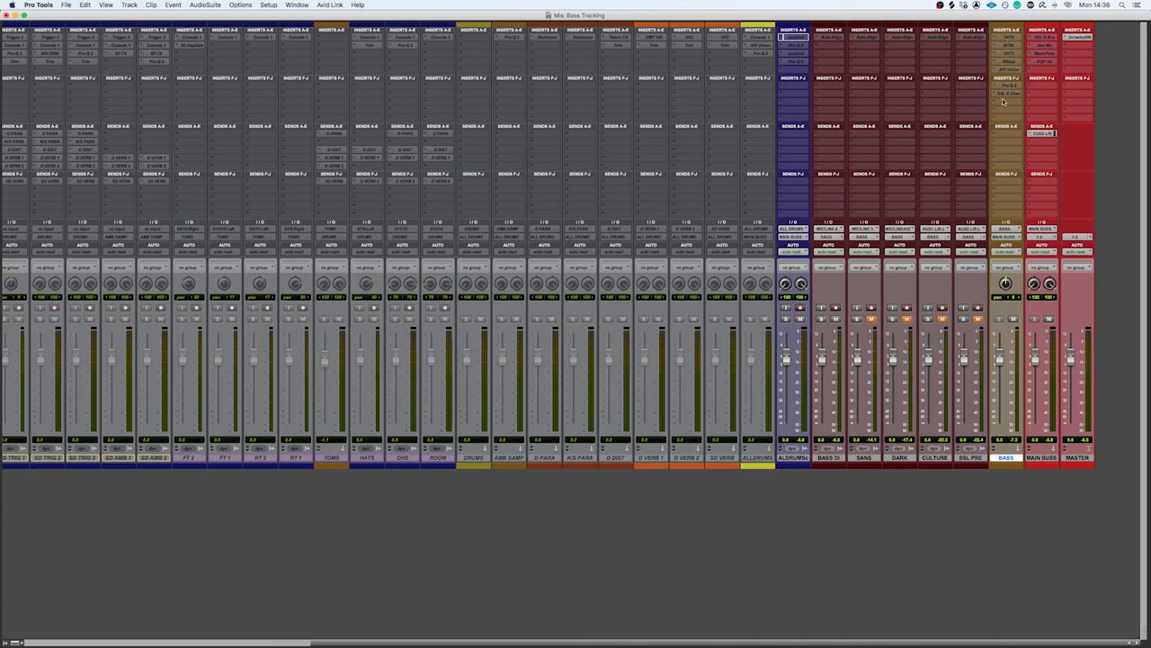
Keep the Playback Engine H/W Buffer Size at 128 Samples, then return to the Console mixer.
key(super+equal)
click(268, 4)
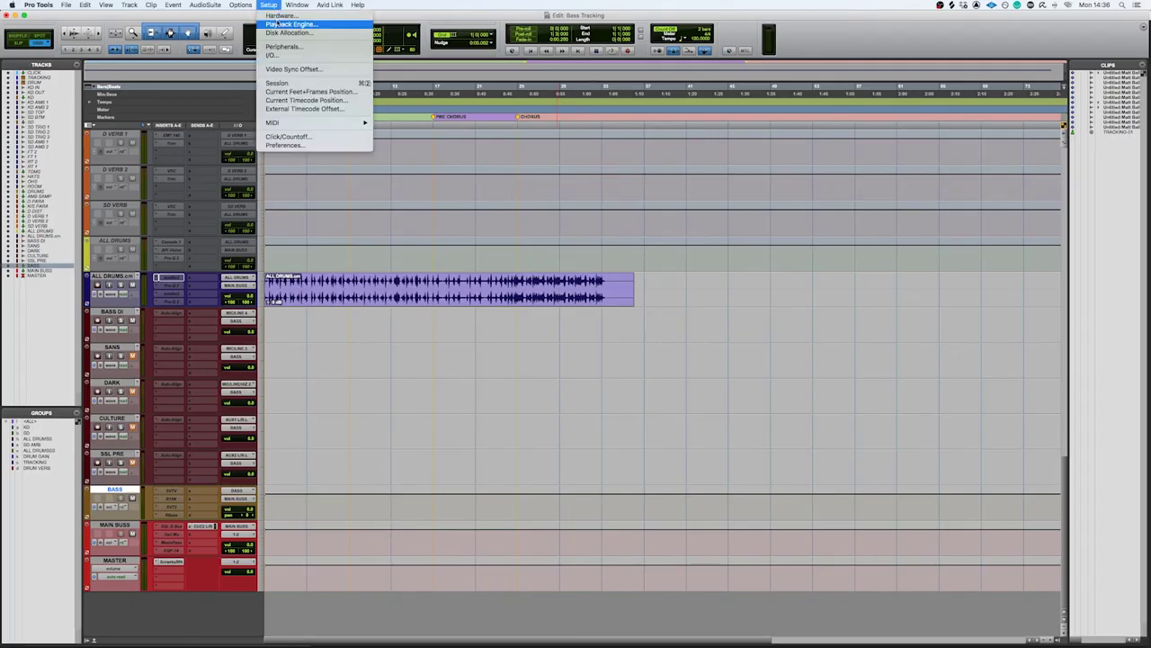
click(280, 24)
click(567, 224)
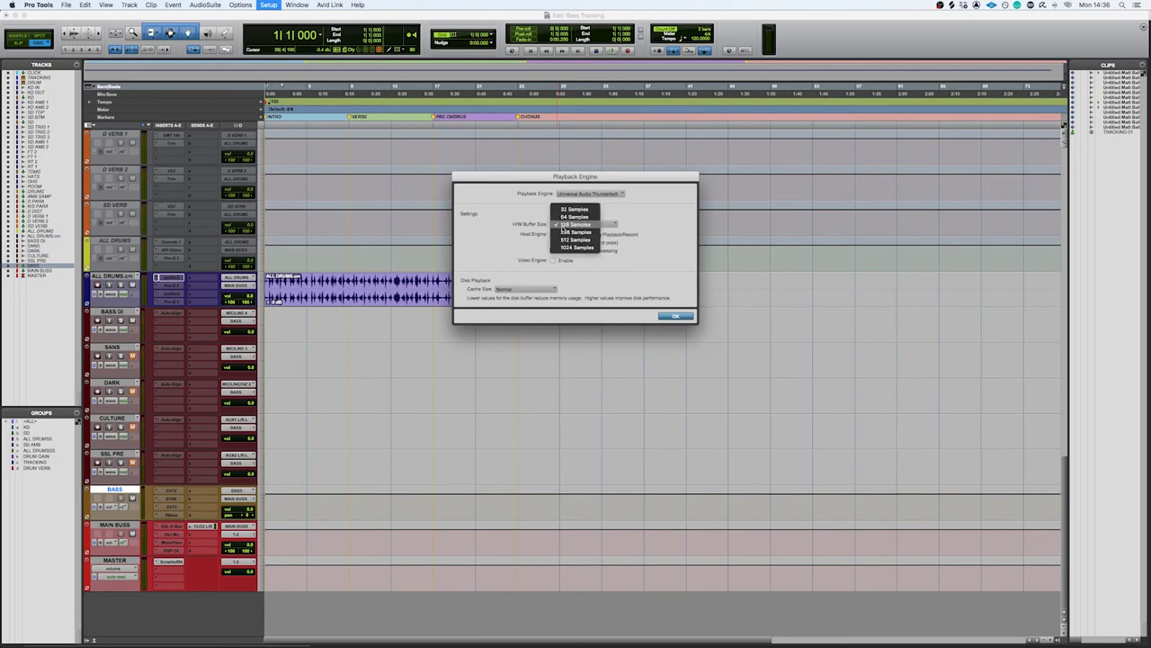
click(569, 225)
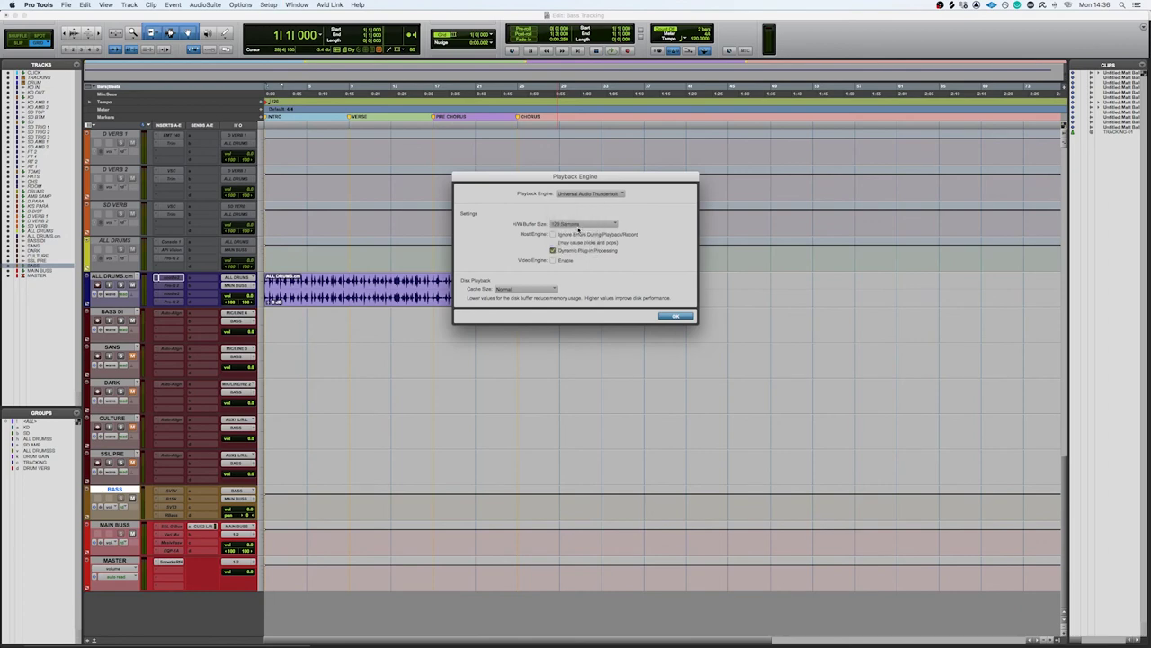
click(676, 316)
click(910, 627)
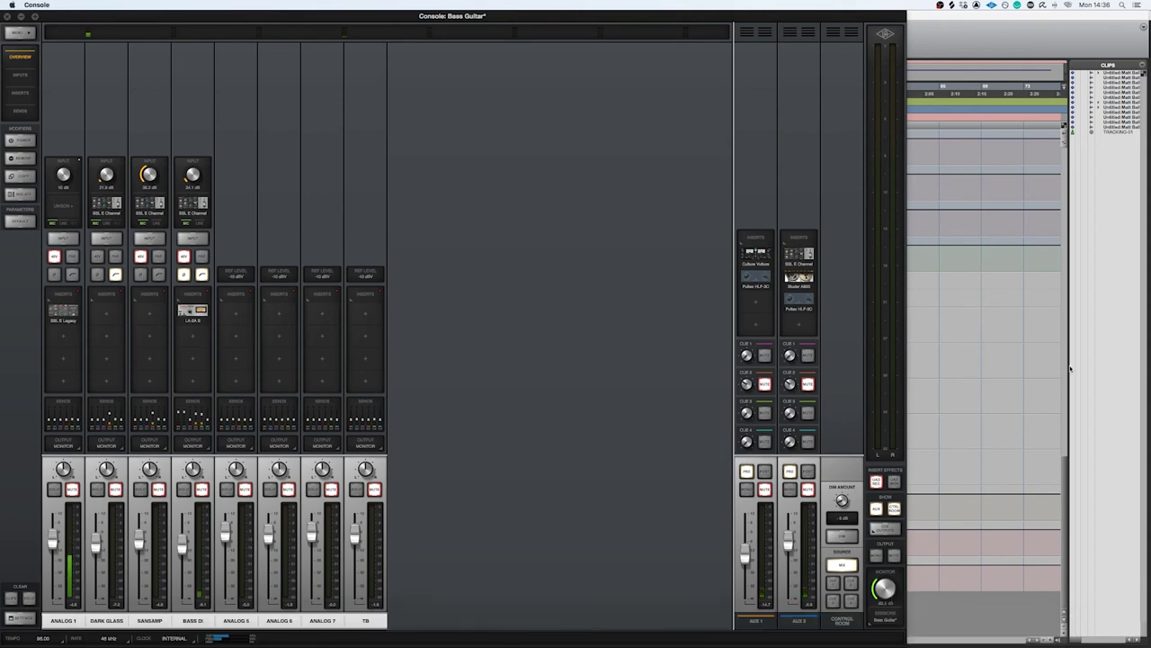
Unmute the BASS DI channel and review its AUX 1–2 and CUE 1–4 send levels.
click(997, 95)
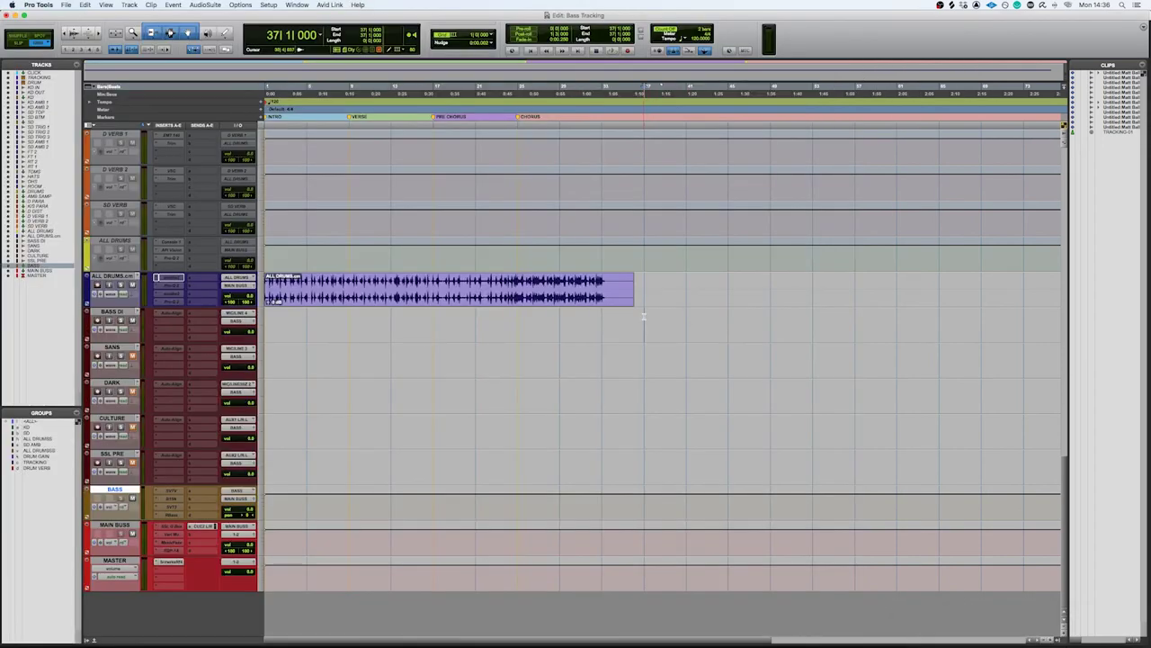
click(910, 626)
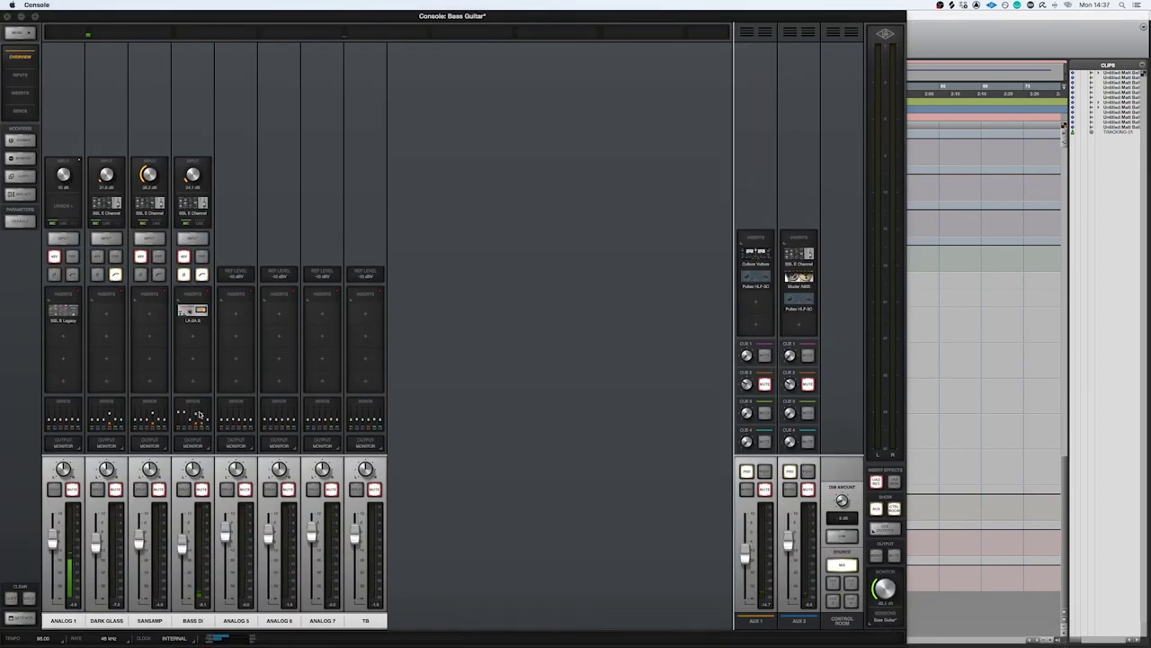
click(199, 414)
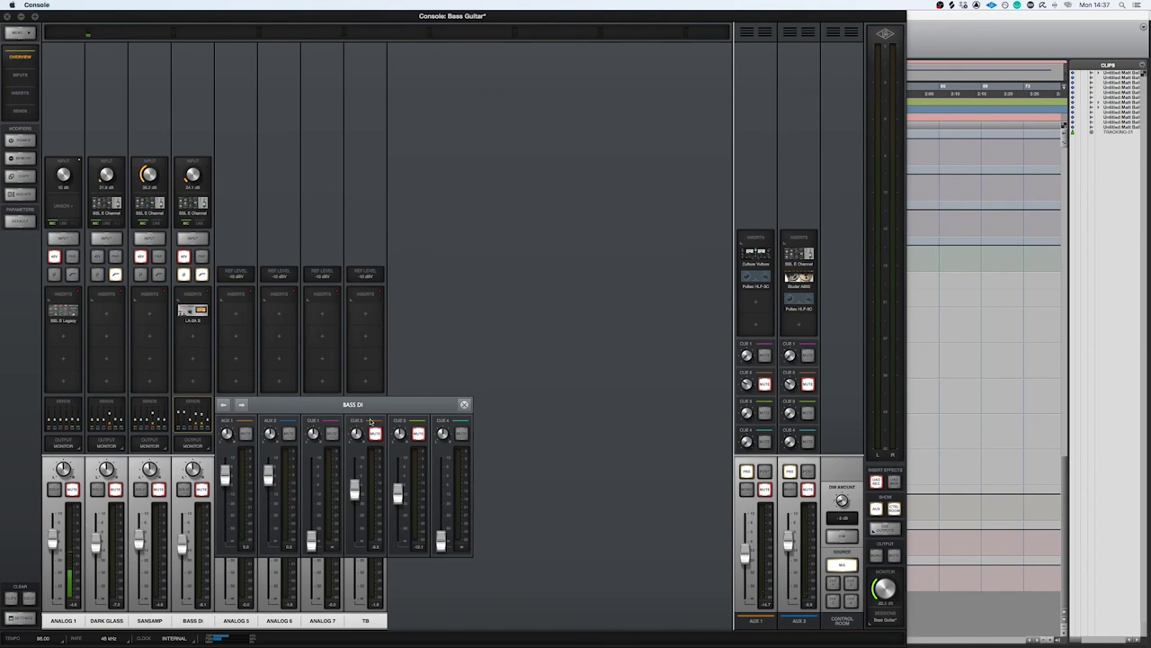
click(460, 404)
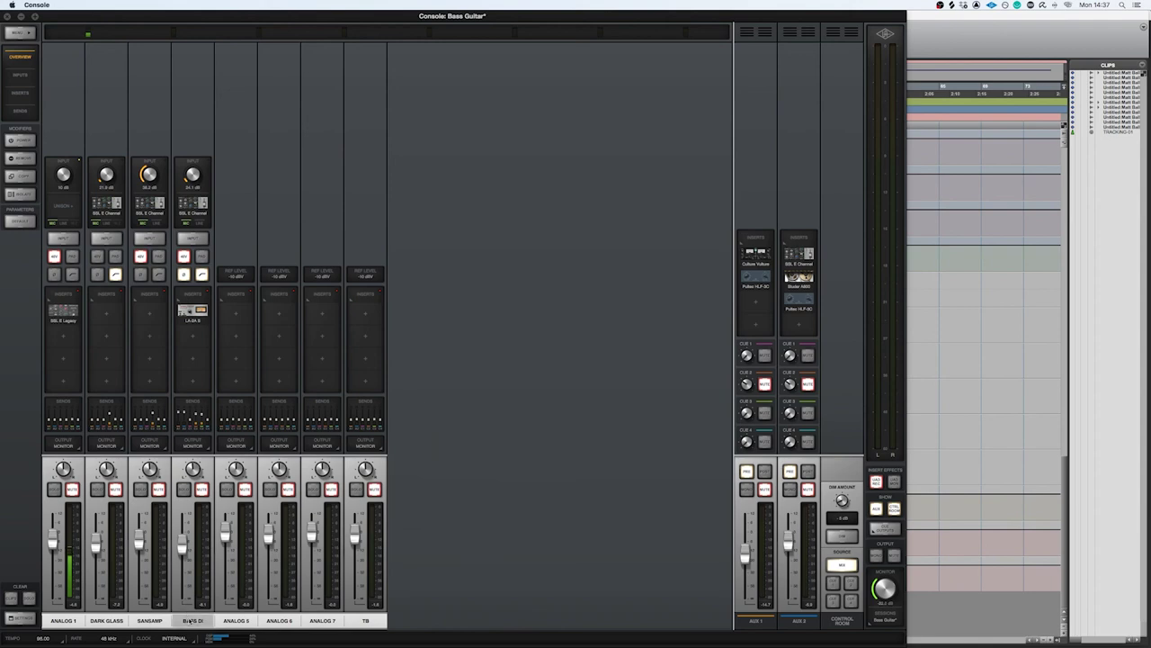
click(202, 488)
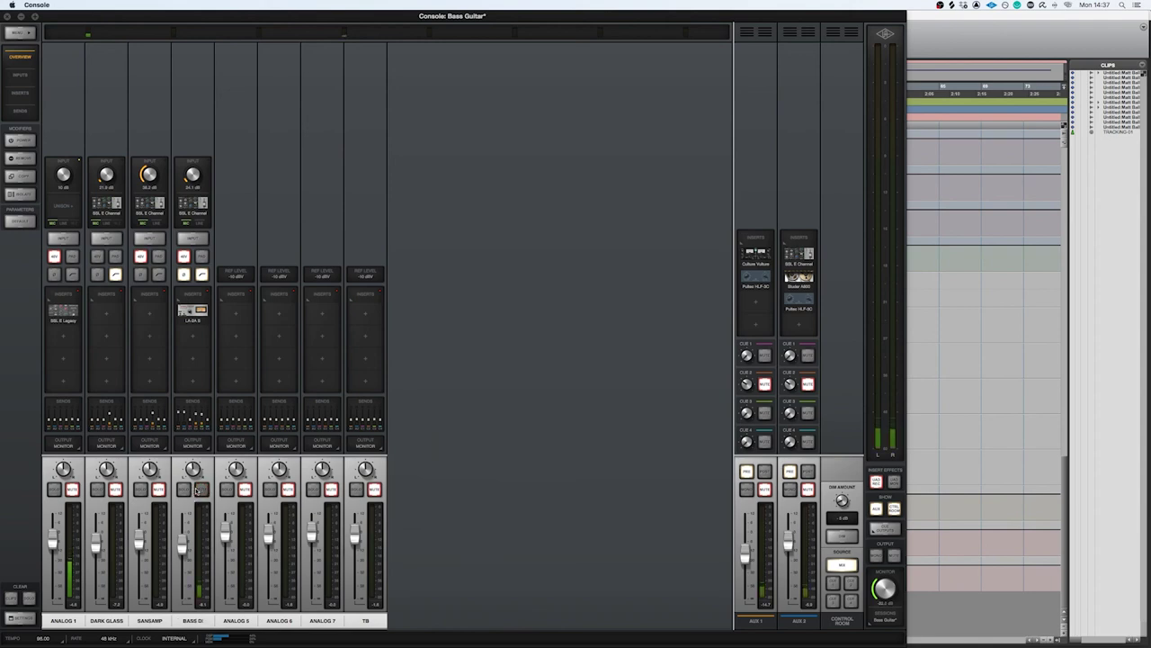
click(201, 434)
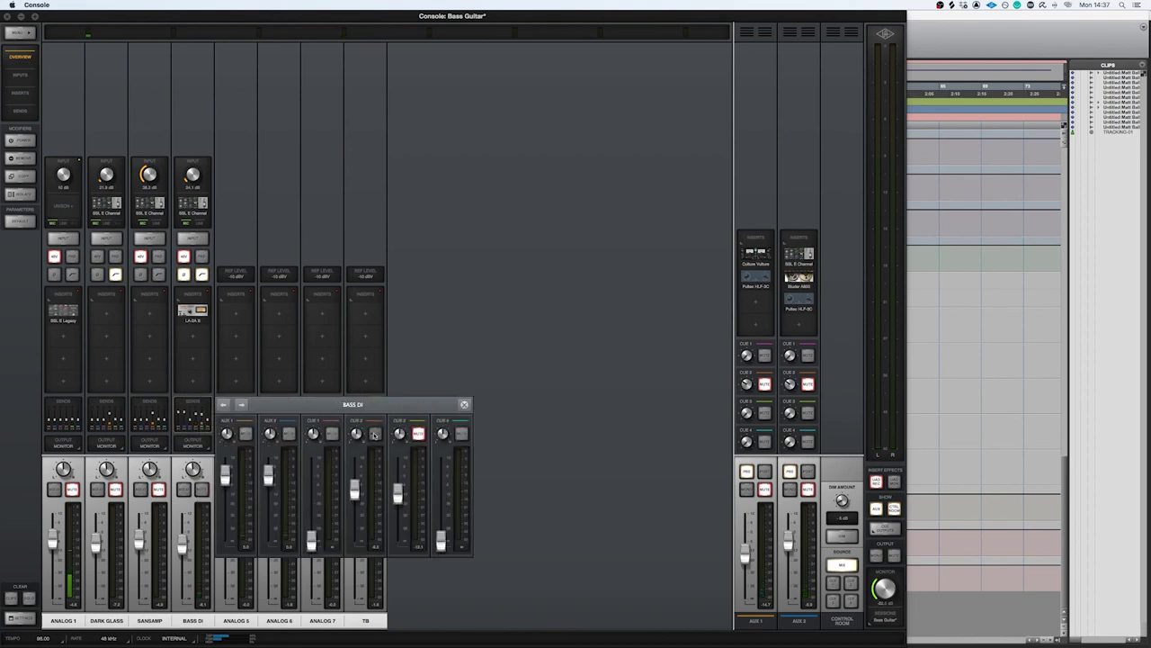
Close the BASS DI sends panel and bring the Pro Tools Bass Tracking edit window forward.
click(464, 404)
click(908, 57)
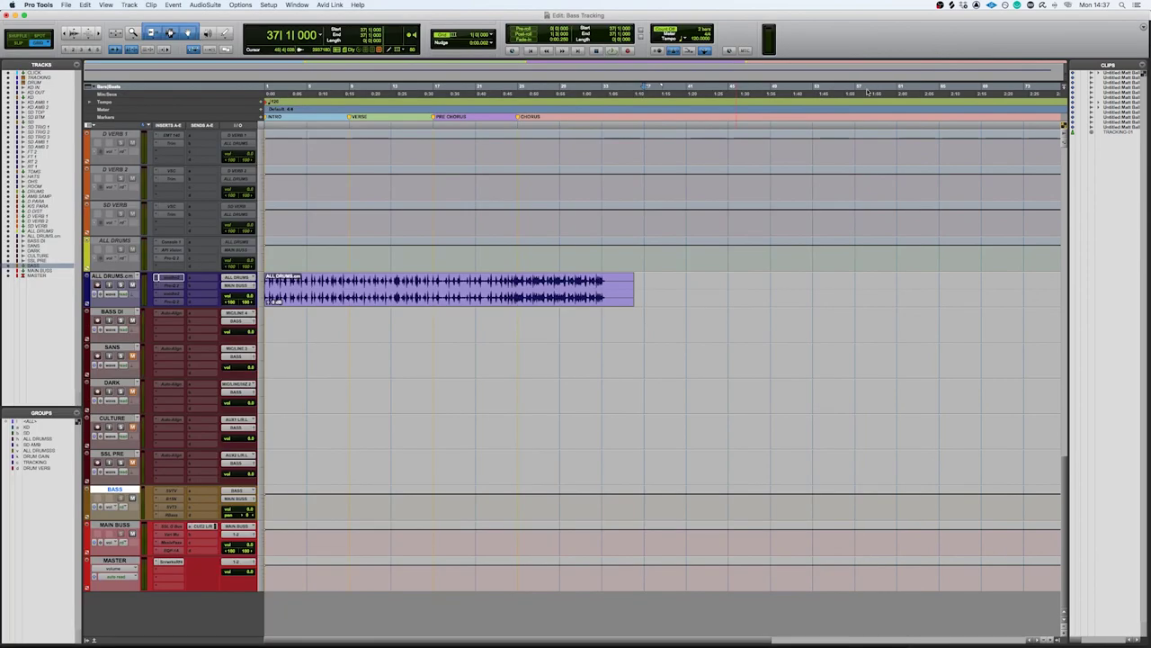